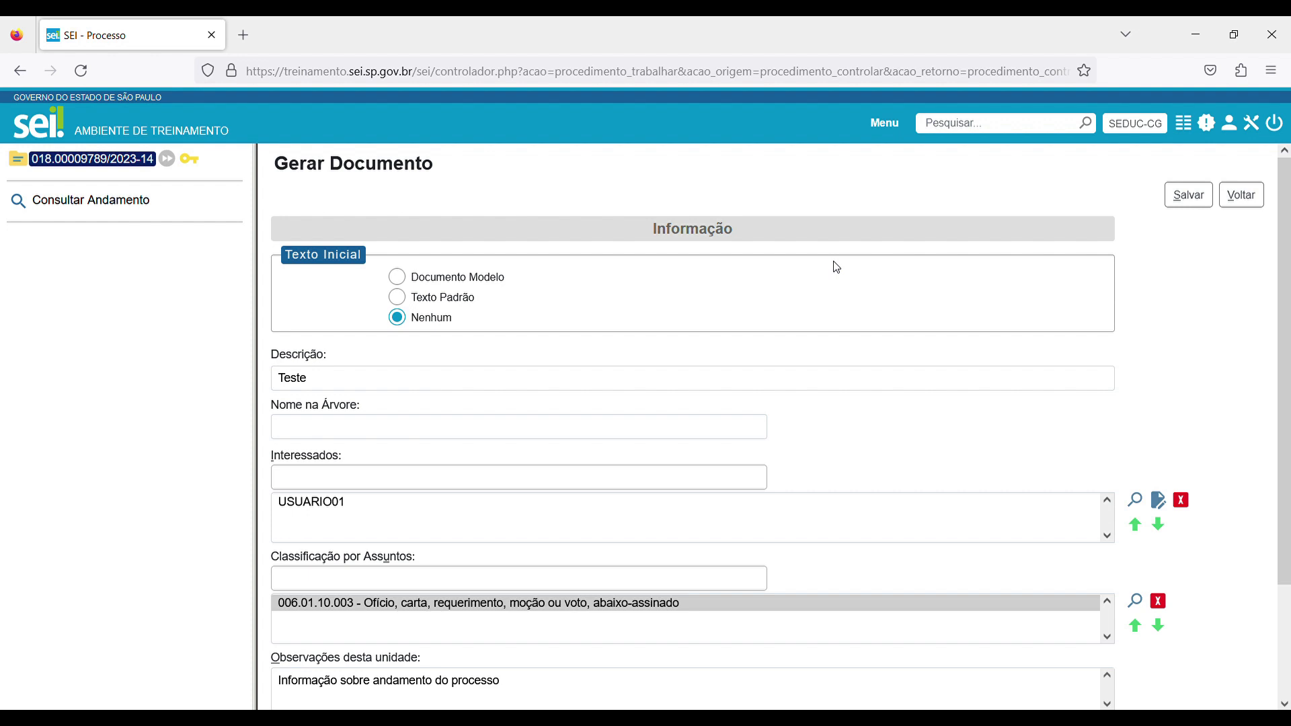
Review the filled-in form for the new Informação document and save it.
{"action": "scroll", "coordinate": [837, 267], "scroll_direction": "down", "scroll_amount": 1}
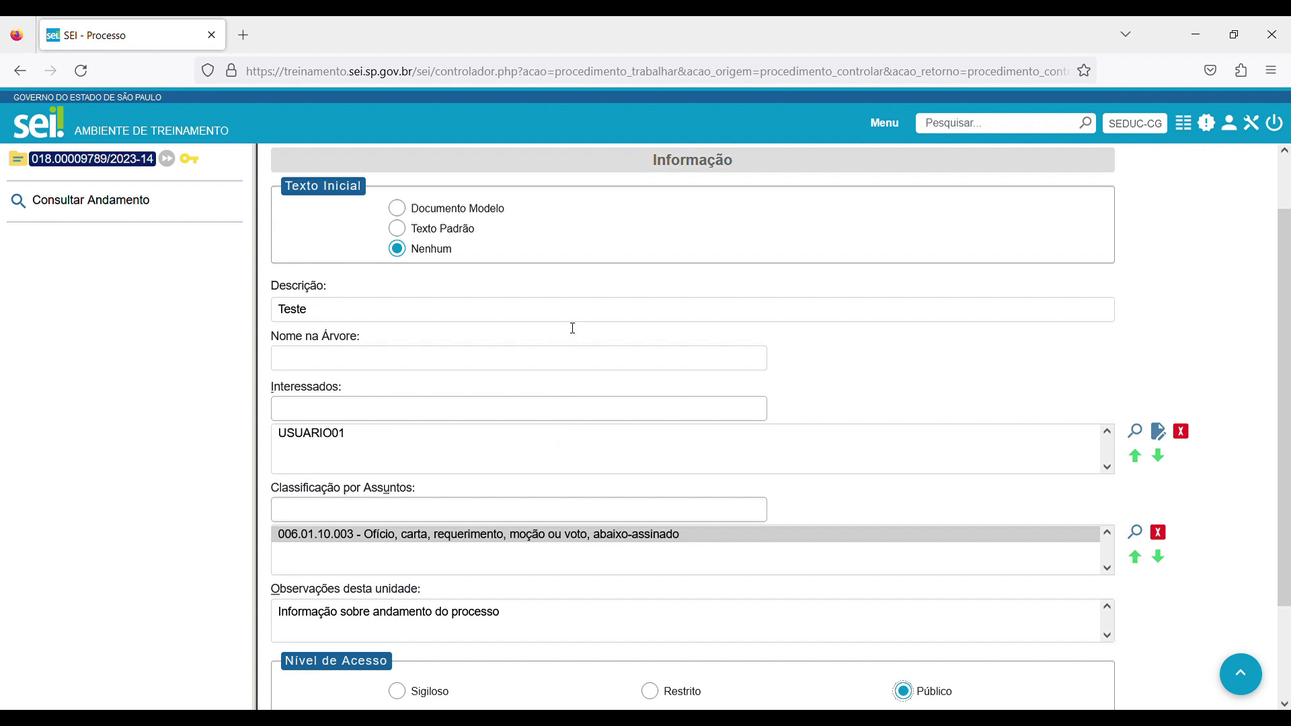
{"action": "scroll", "coordinate": [673, 333], "scroll_direction": "up", "scroll_amount": 1}
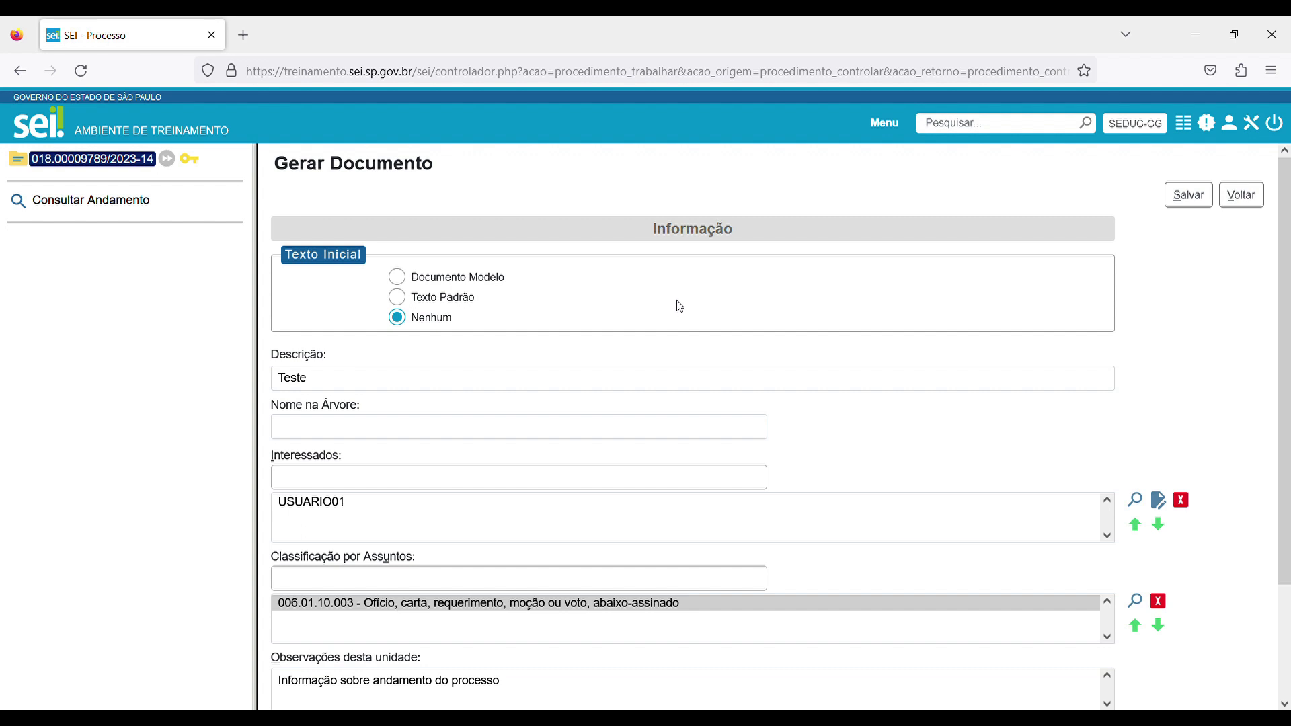
{"action": "scroll", "coordinate": [699, 325], "scroll_direction": "down", "scroll_amount": 1}
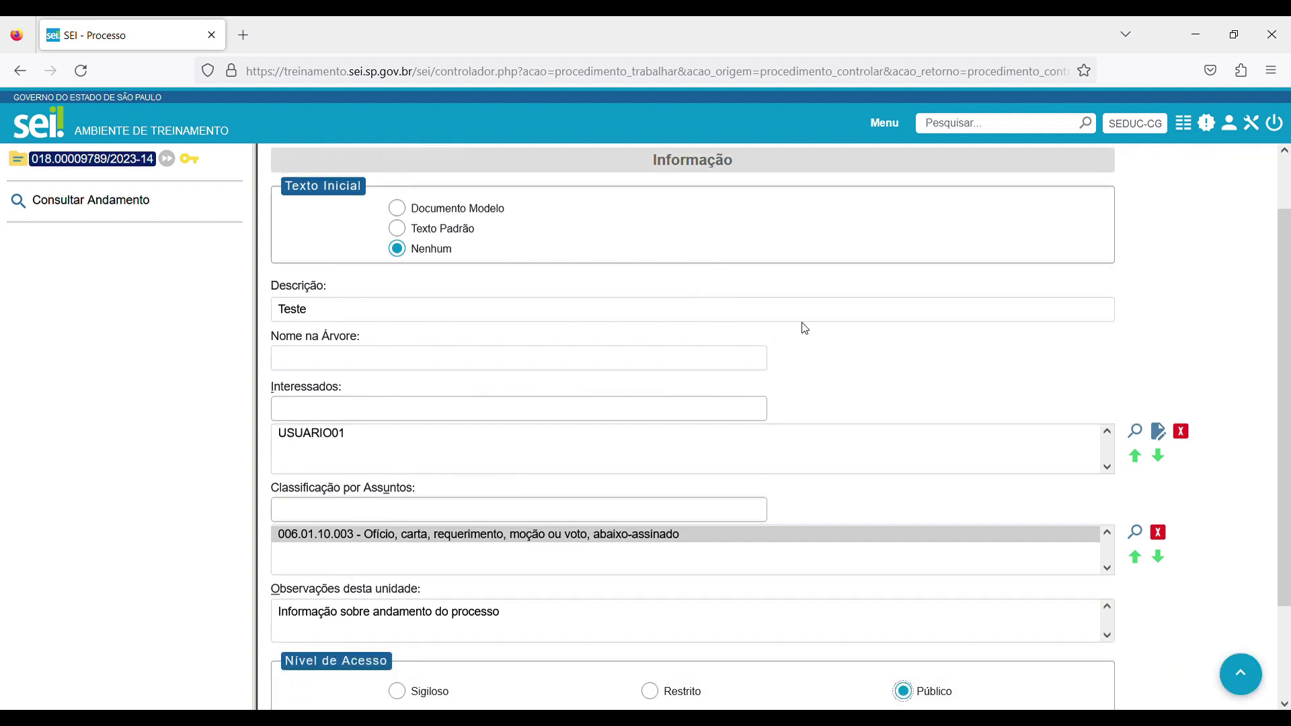
{"action": "scroll", "coordinate": [961, 339], "scroll_direction": "up", "scroll_amount": 1}
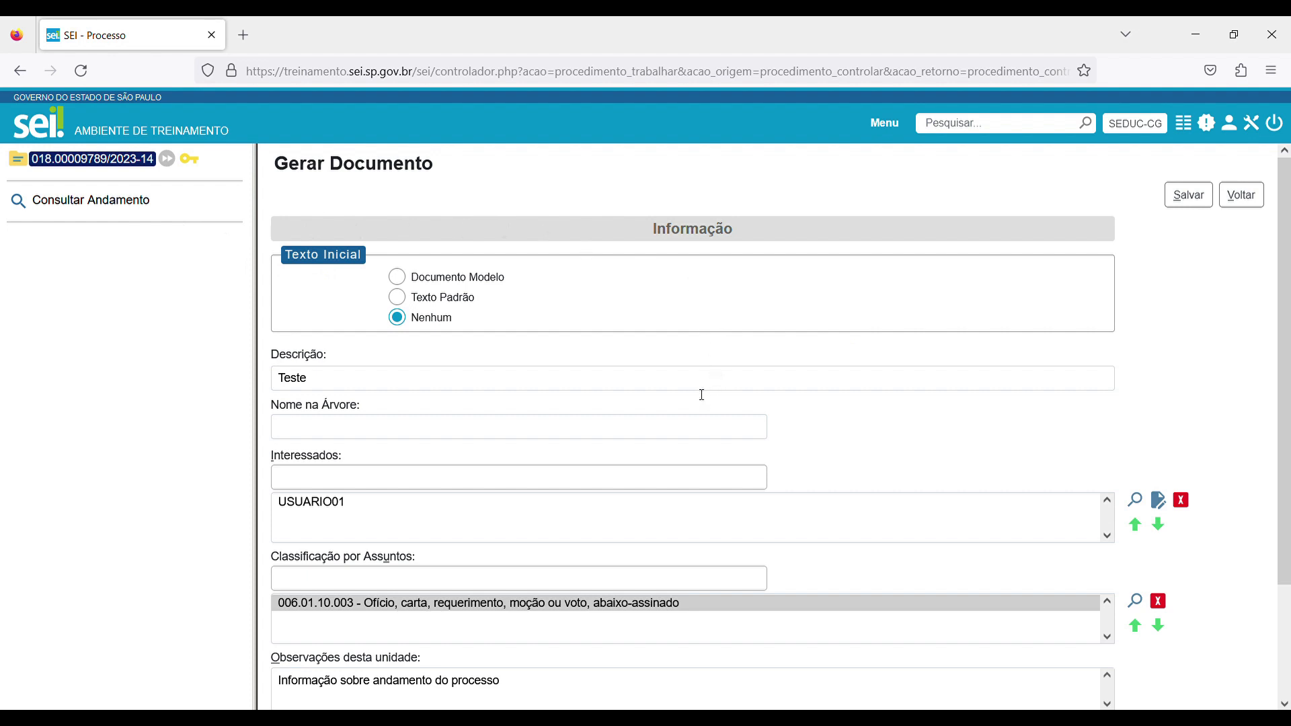
{"action": "scroll", "coordinate": [830, 359], "scroll_direction": "down", "scroll_amount": 1}
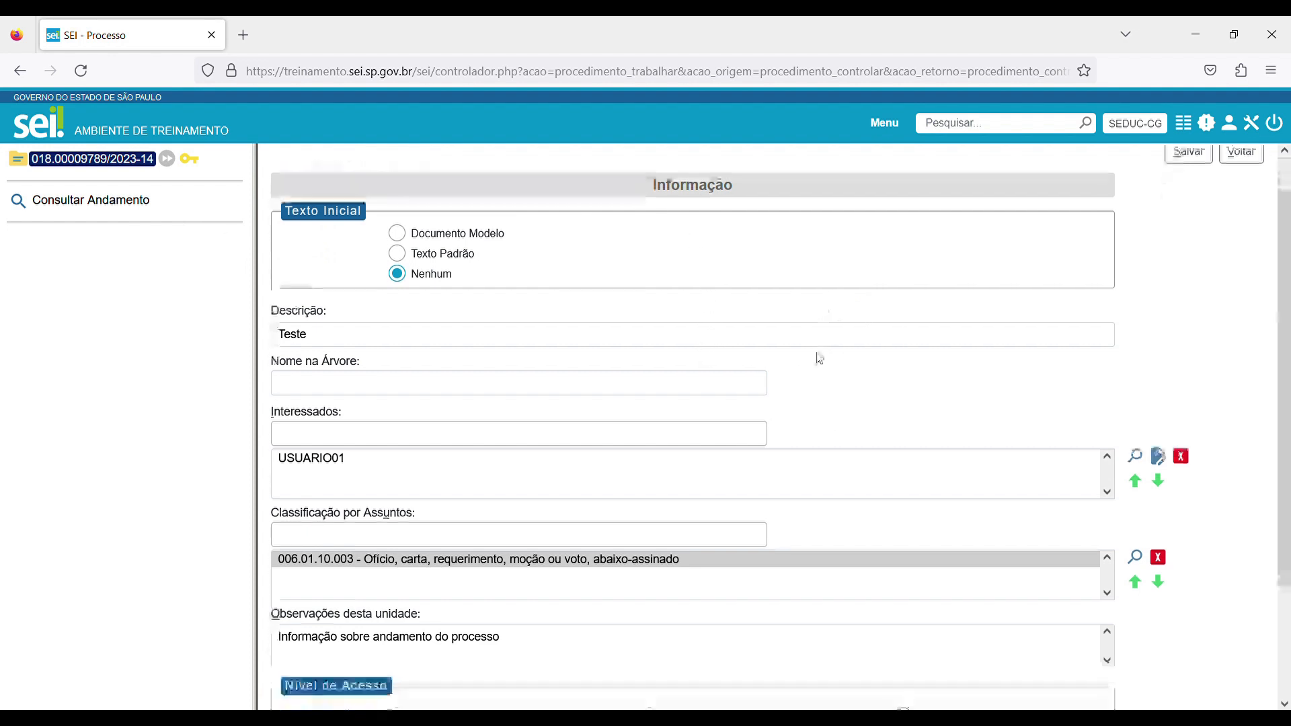
{"action": "scroll", "coordinate": [986, 370], "scroll_direction": "down", "scroll_amount": 2}
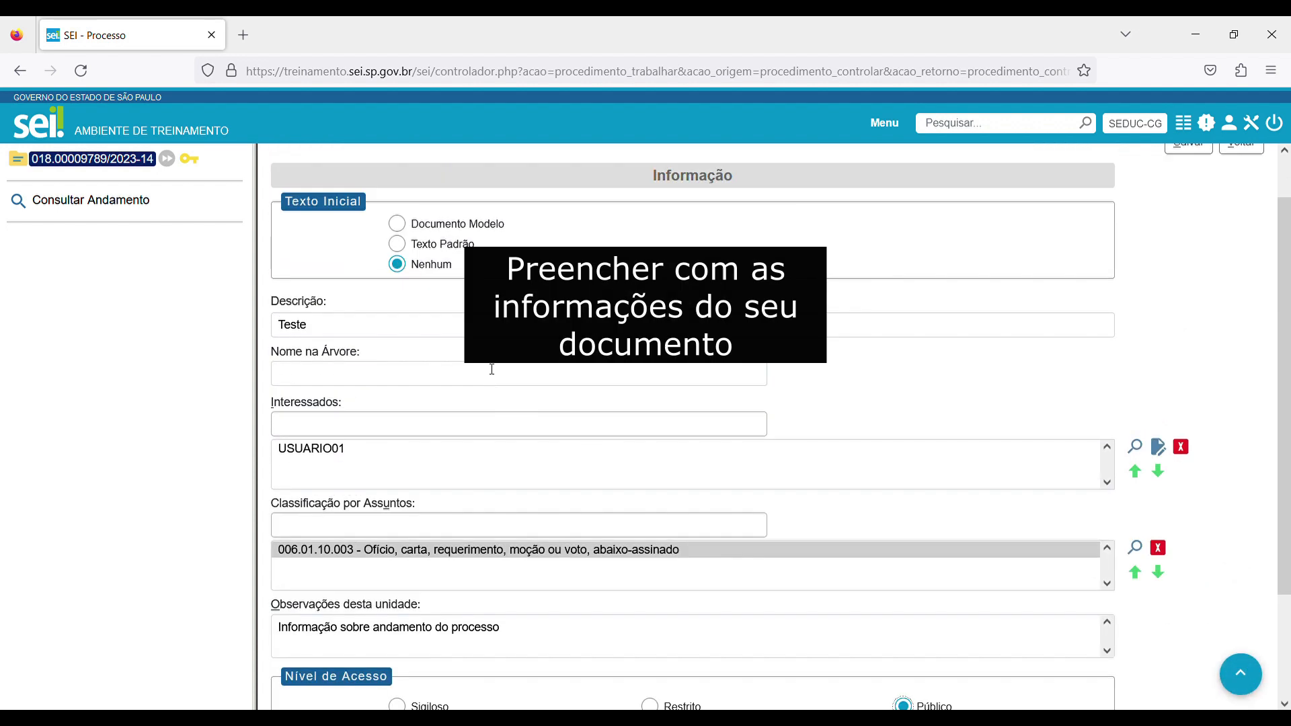
{"action": "scroll", "coordinate": [730, 374], "scroll_direction": "down", "scroll_amount": 2}
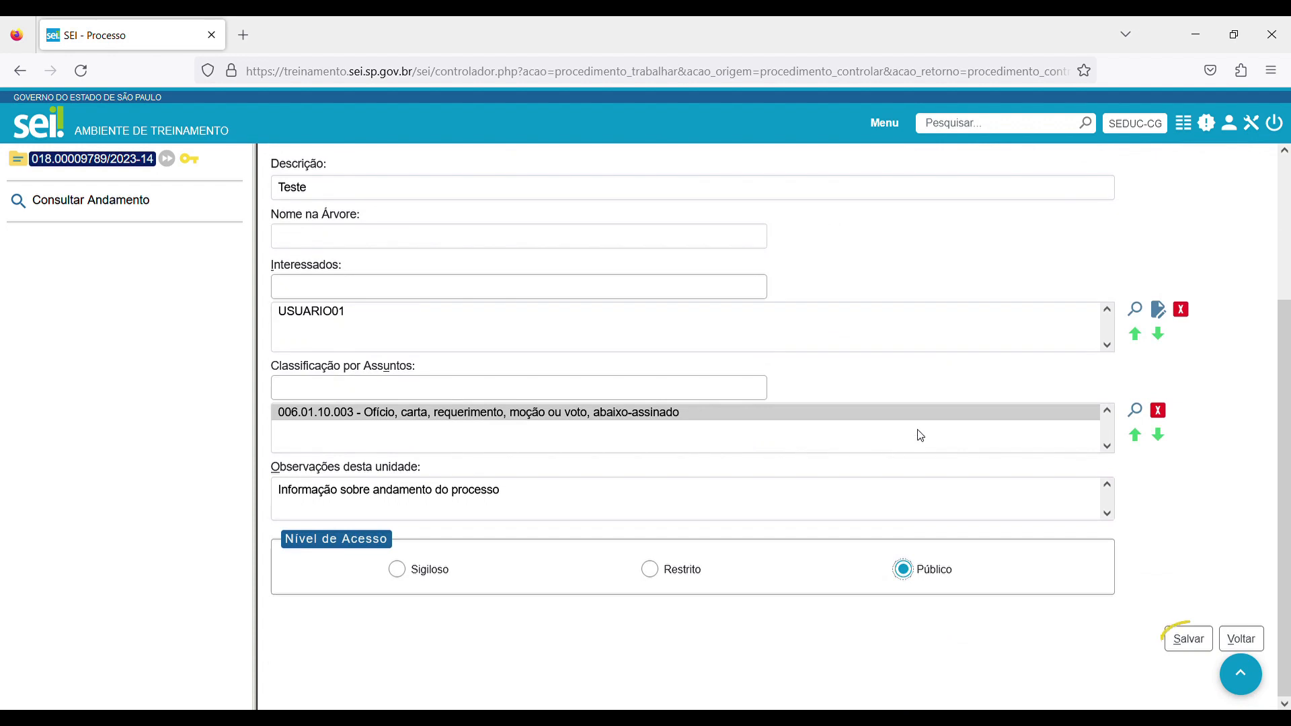
{"action": "left_click", "coordinate": [1188, 639]}
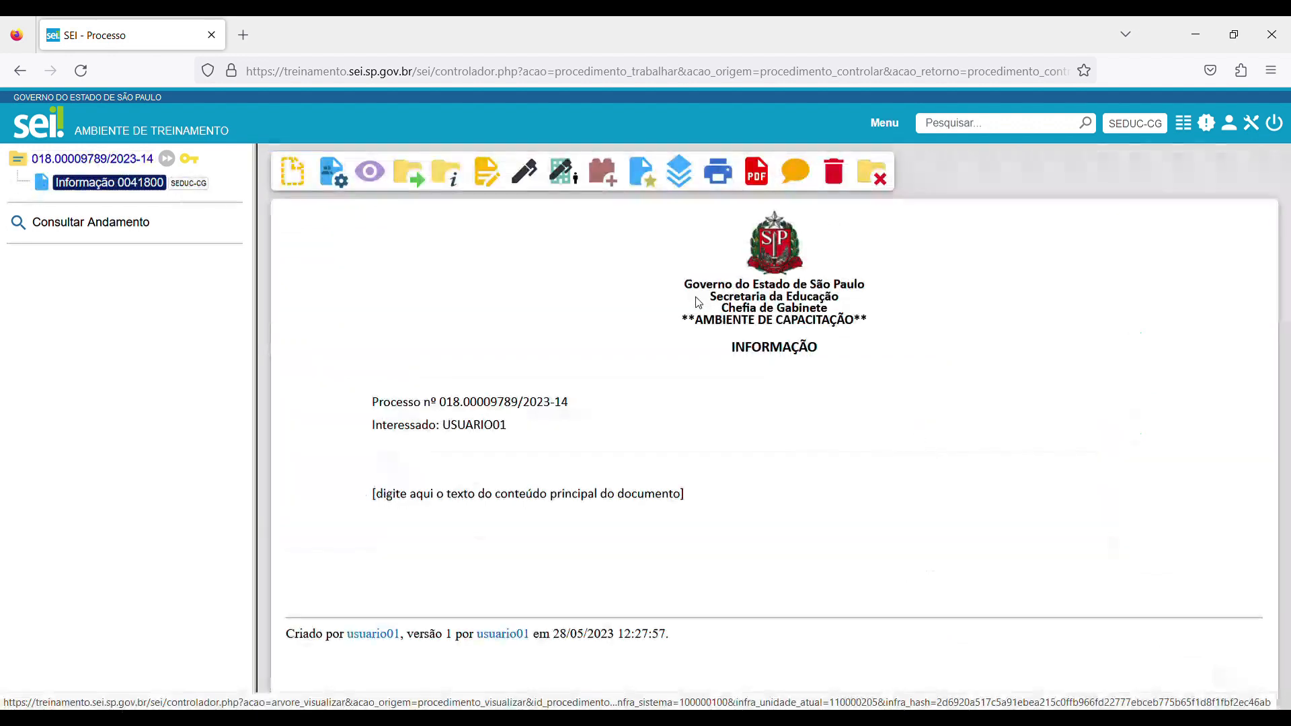
Edit the Informação document's content and write "teste teste teste" in its body.
{"action": "left_click", "coordinate": [486, 172]}
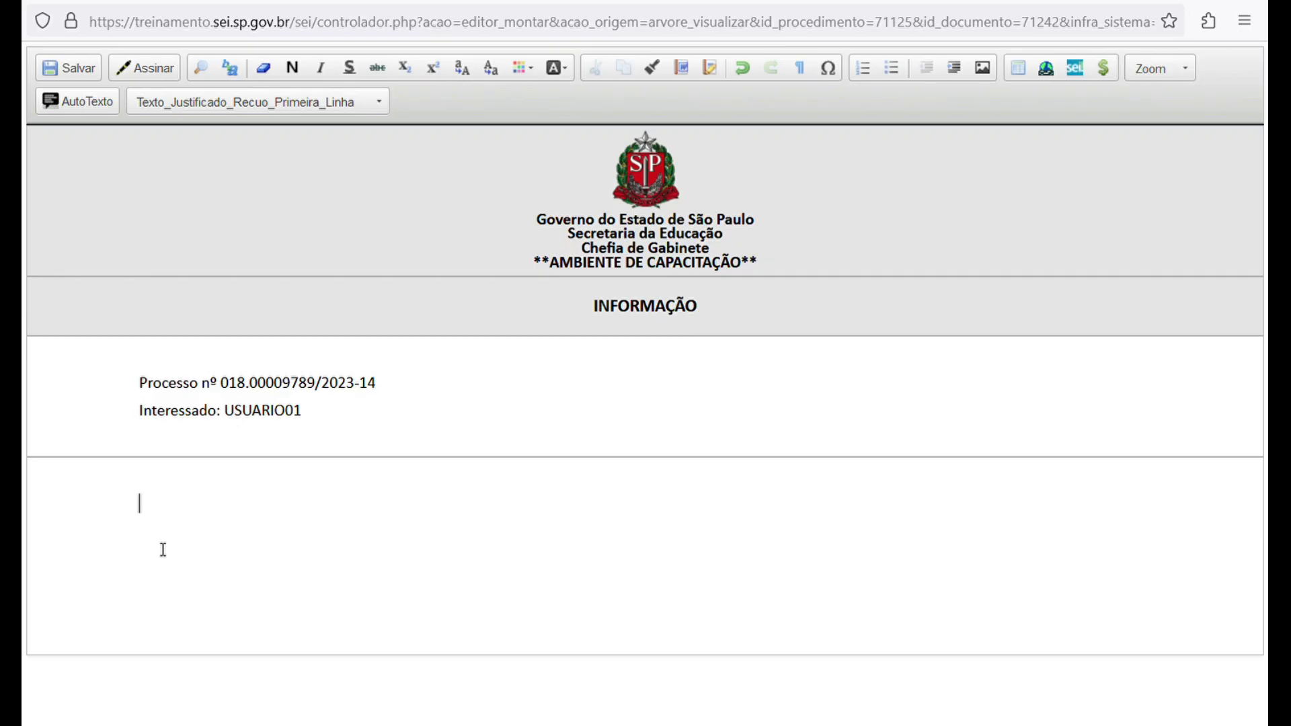
{"action": "type", "text": "teste teste teste"}
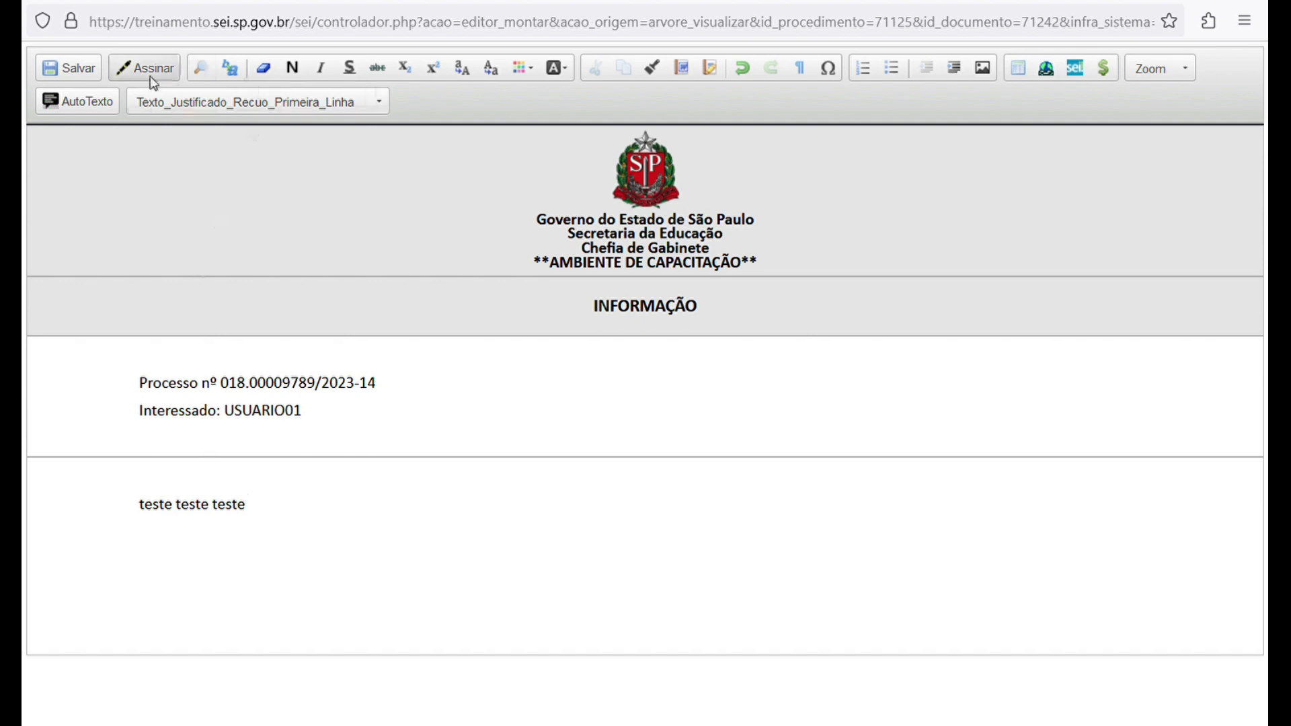
Save the edited document and sign it electronically as Chefe de Gabinete, entering the signer's password.
{"action": "left_click", "coordinate": [125, 73]}
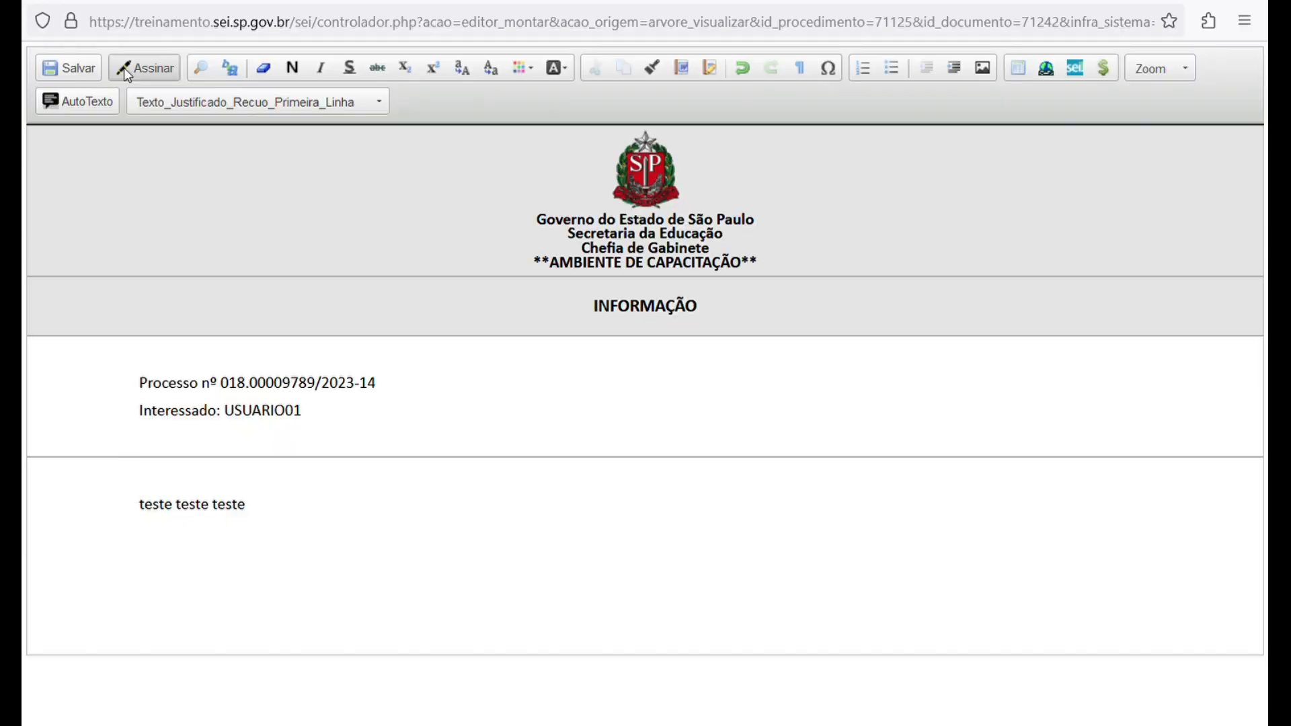
{"action": "left_click", "coordinate": [218, 159]}
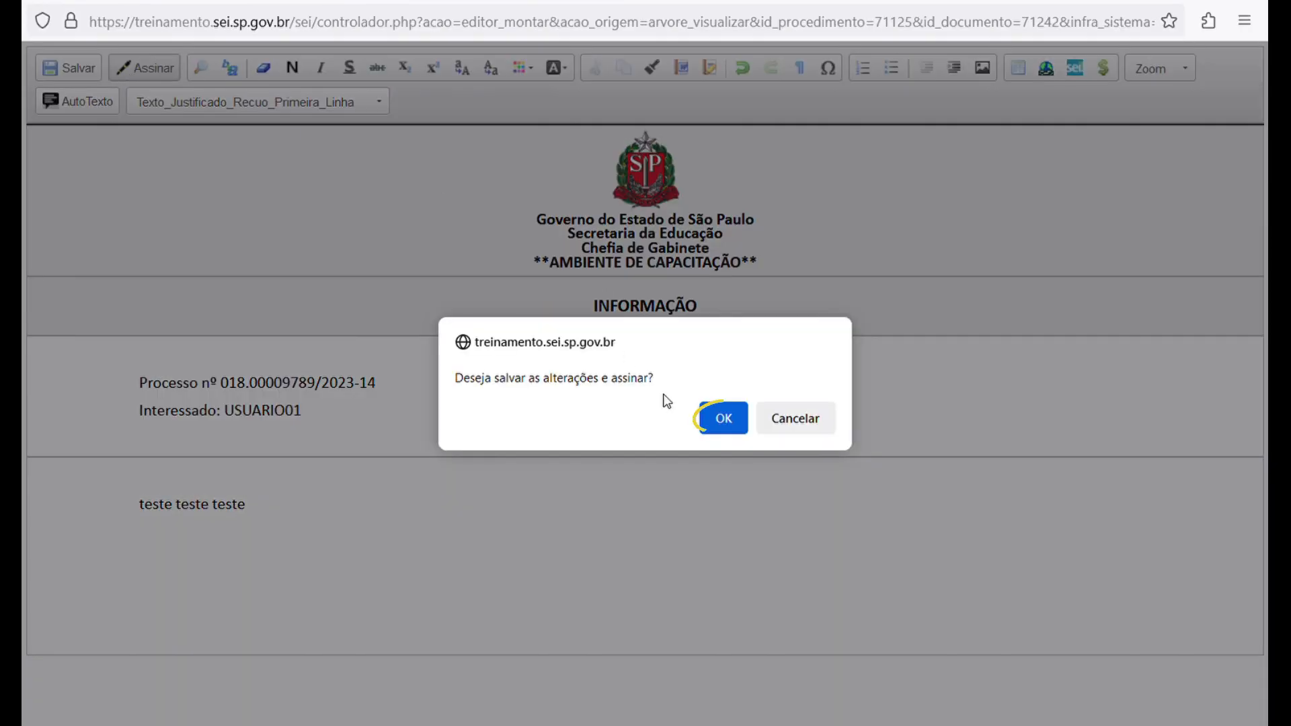
{"action": "left_click", "coordinate": [725, 418]}
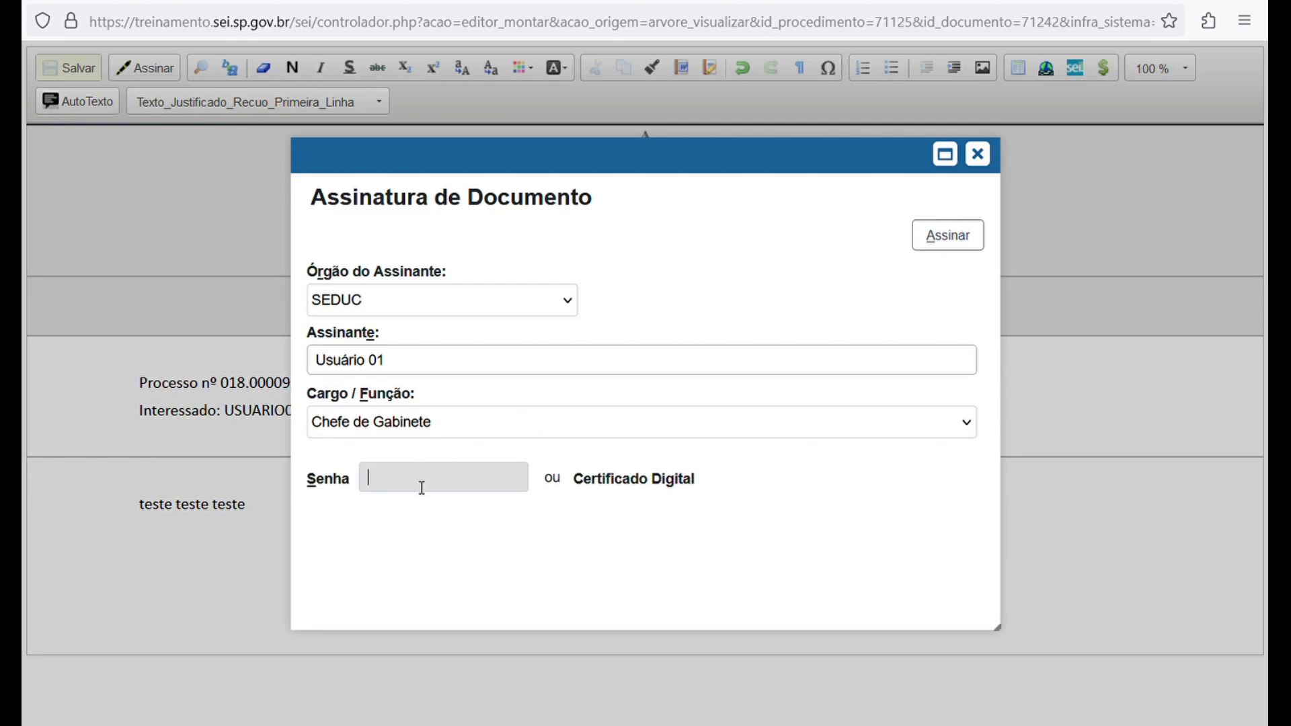
{"action": "type", "text": "1234567890"}
{"action": "left_click", "coordinate": [918, 244]}
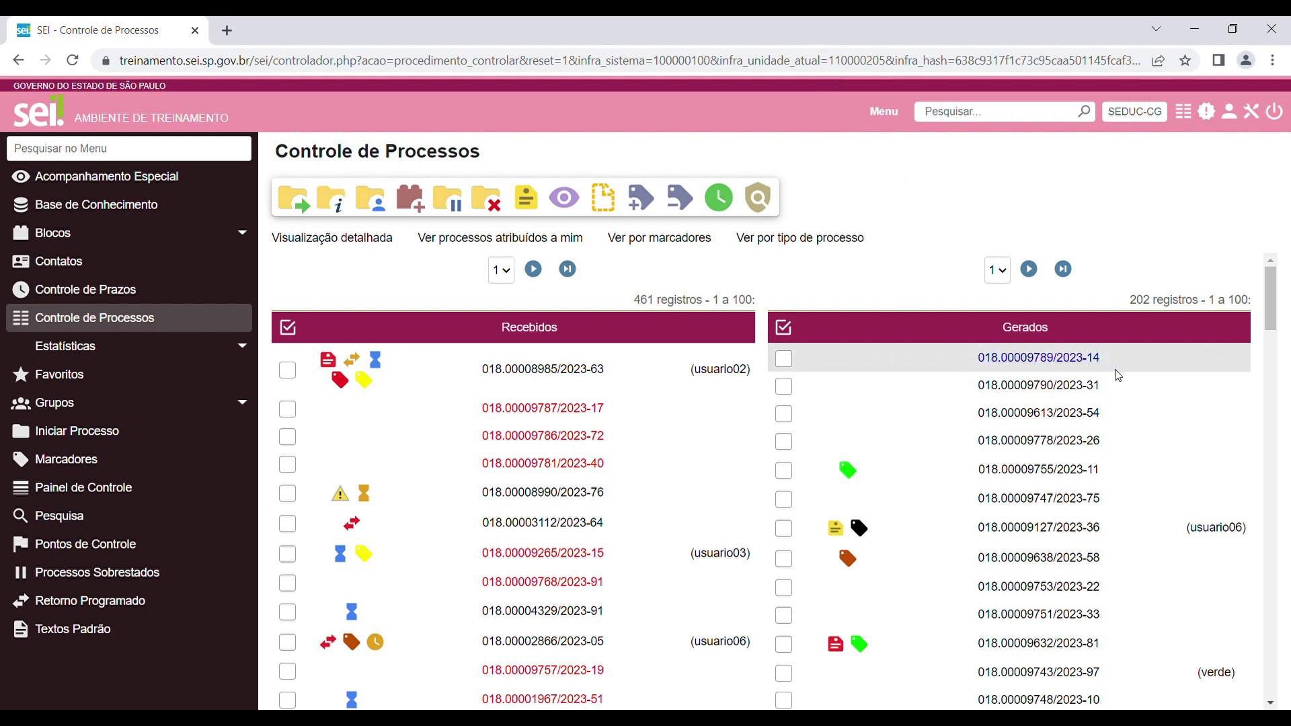
In the second signer's session, open the Informação document in process 018.00009789/2023-14.
{"action": "mouse_move", "coordinate": [1069, 368]}
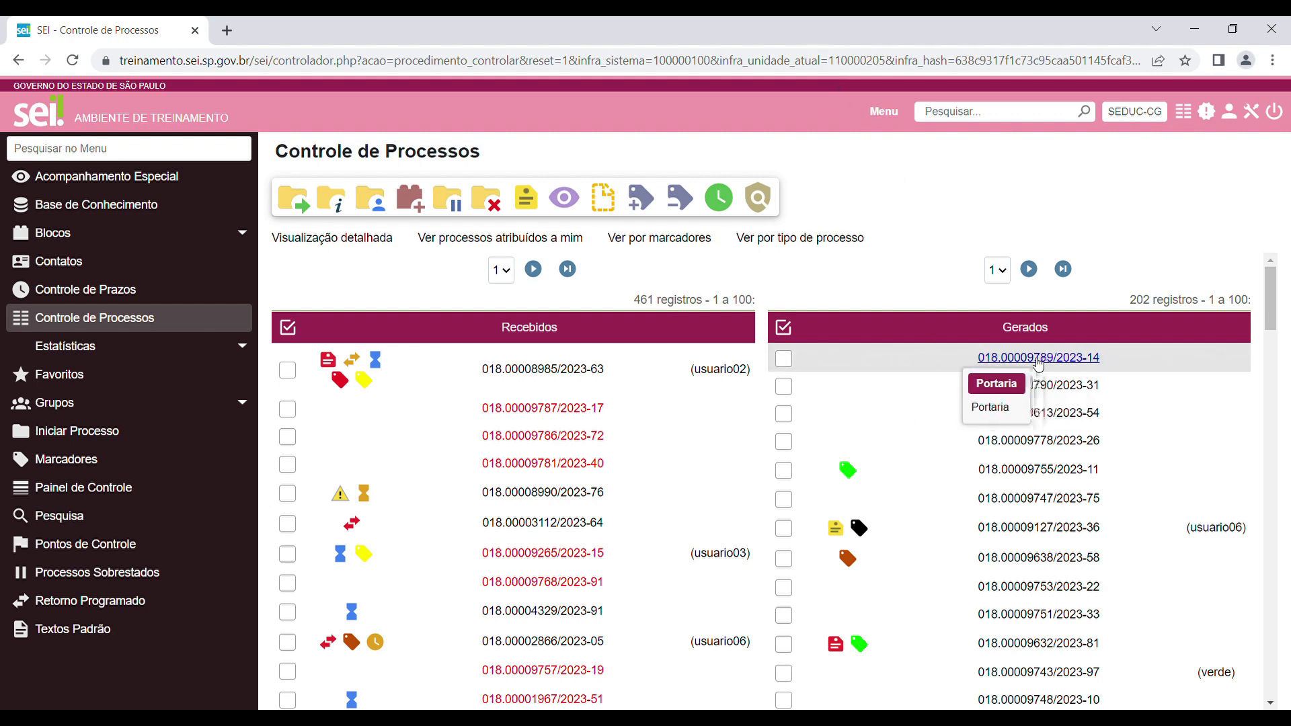
{"action": "left_click", "coordinate": [1094, 358]}
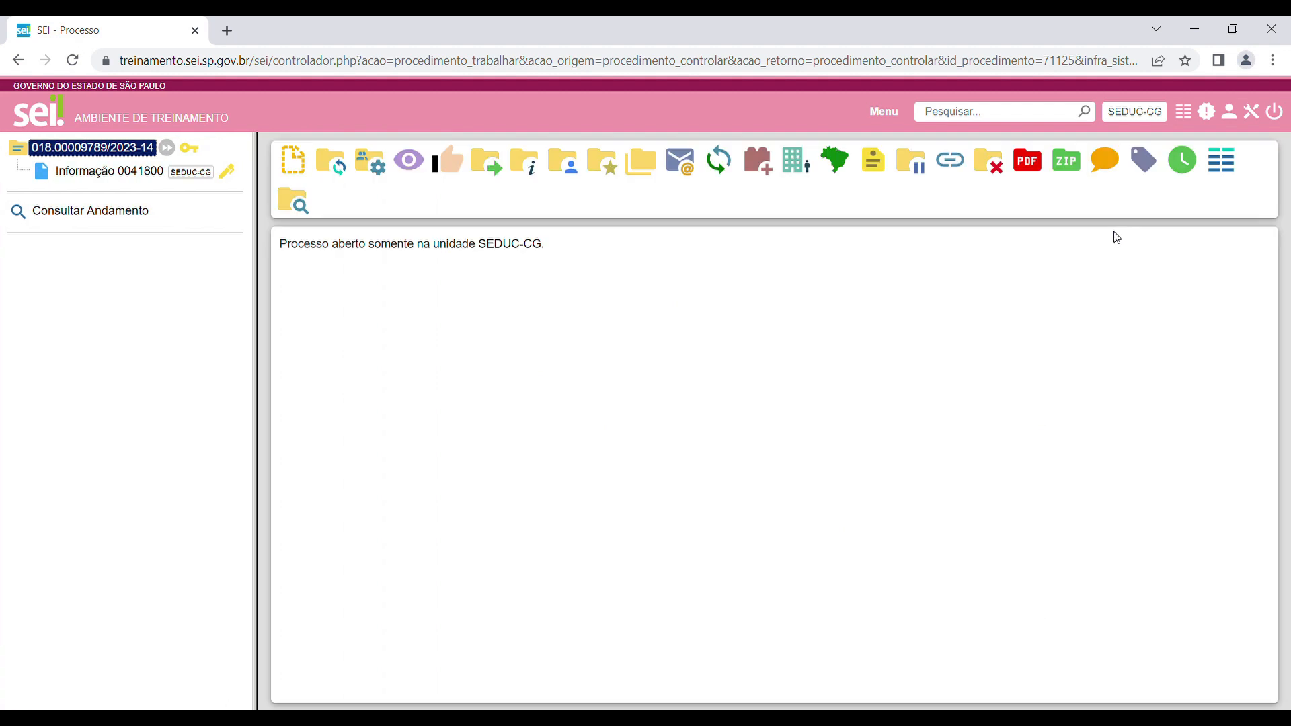
{"action": "left_click", "coordinate": [115, 173]}
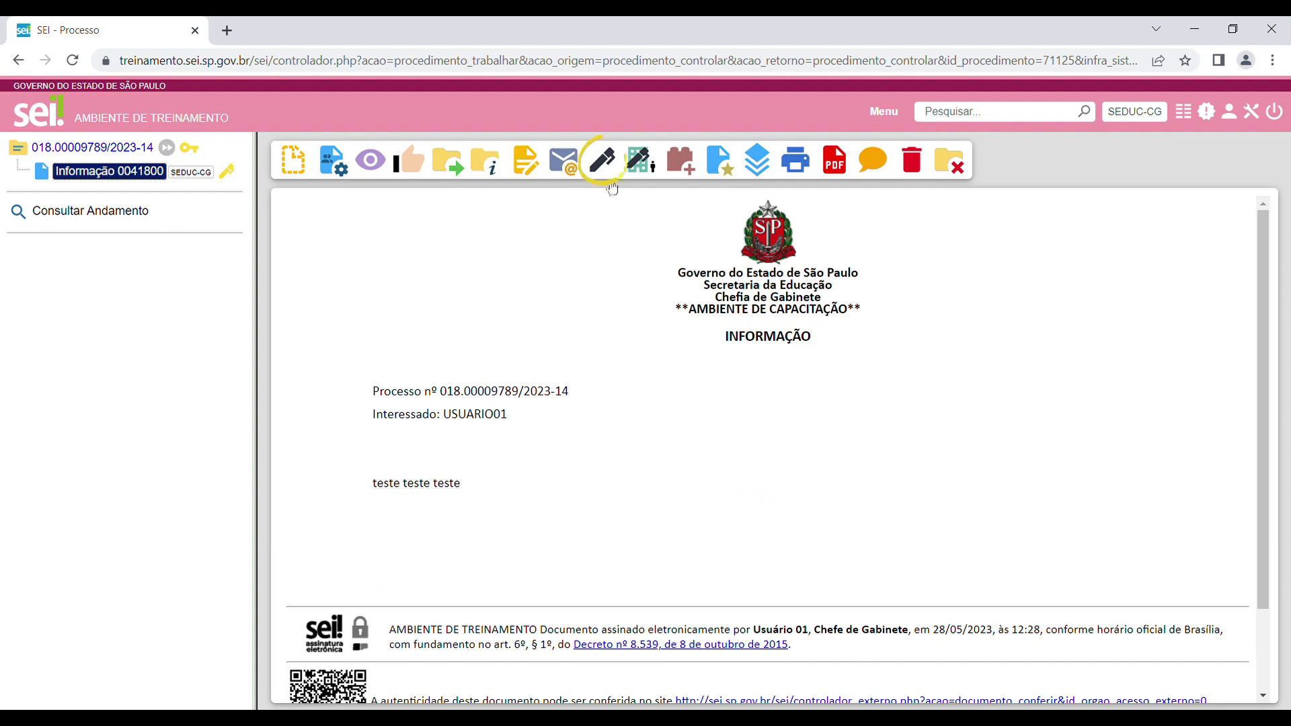
Sign the Informação document electronically as Diretor, entering the second signer's password.
{"action": "left_click", "coordinate": [602, 165]}
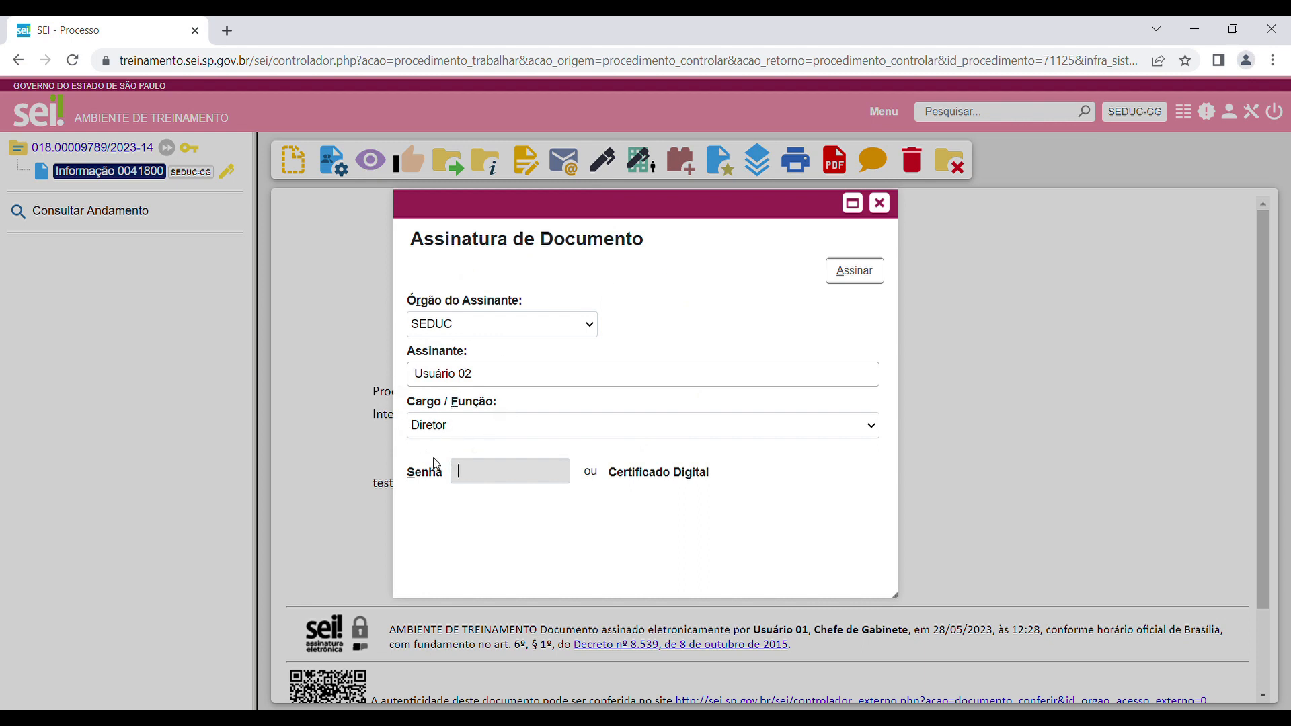
{"action": "type", "text": "••••••••••"}
{"action": "left_click", "coordinate": [859, 277]}
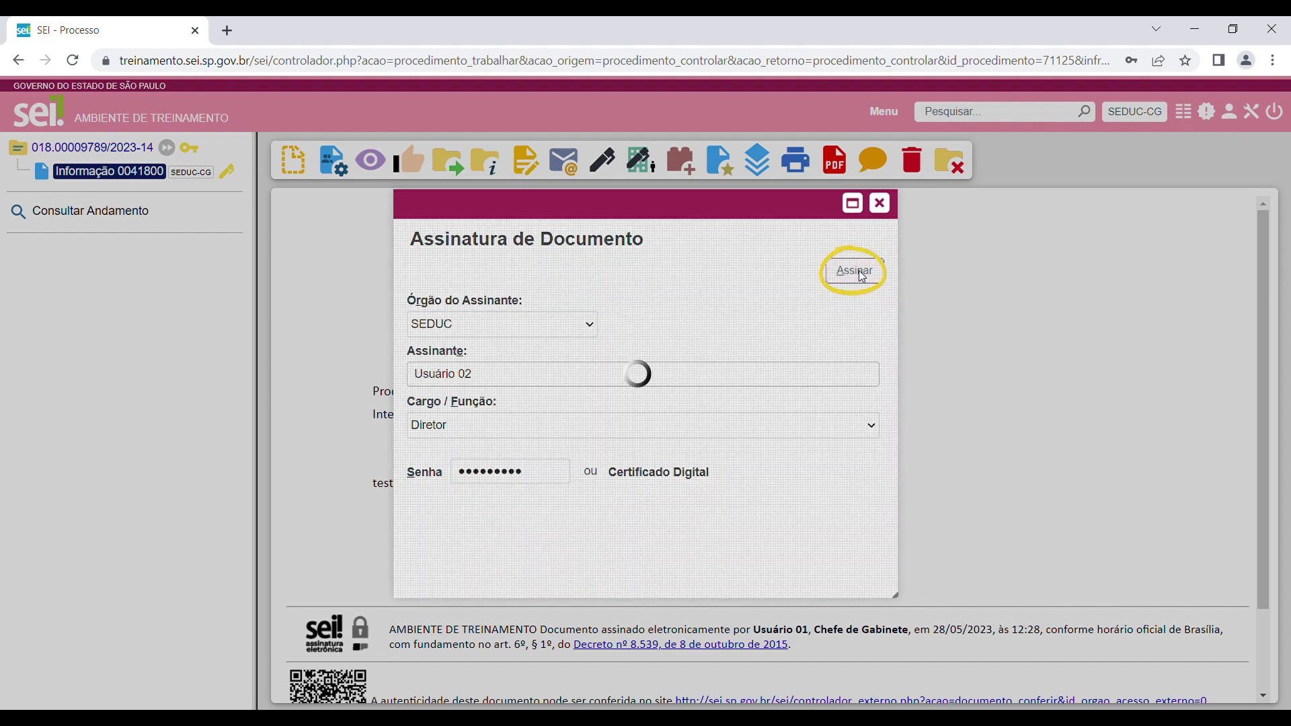
Start a new signature block for the signed Informação document and fill in a description identifying the signer and the document owner.
{"action": "scroll", "coordinate": [1033, 402], "scroll_direction": "down", "scroll_amount": 3}
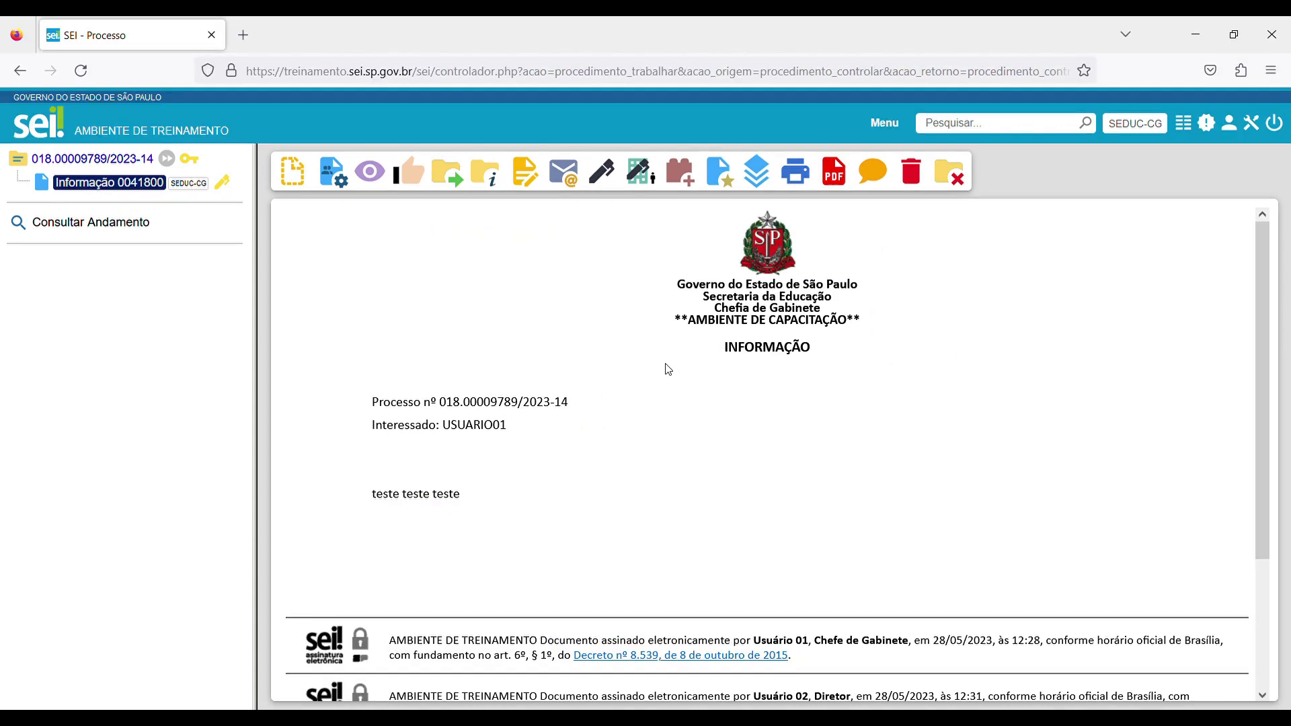
{"action": "scroll", "coordinate": [667, 368], "scroll_direction": "down", "scroll_amount": 2}
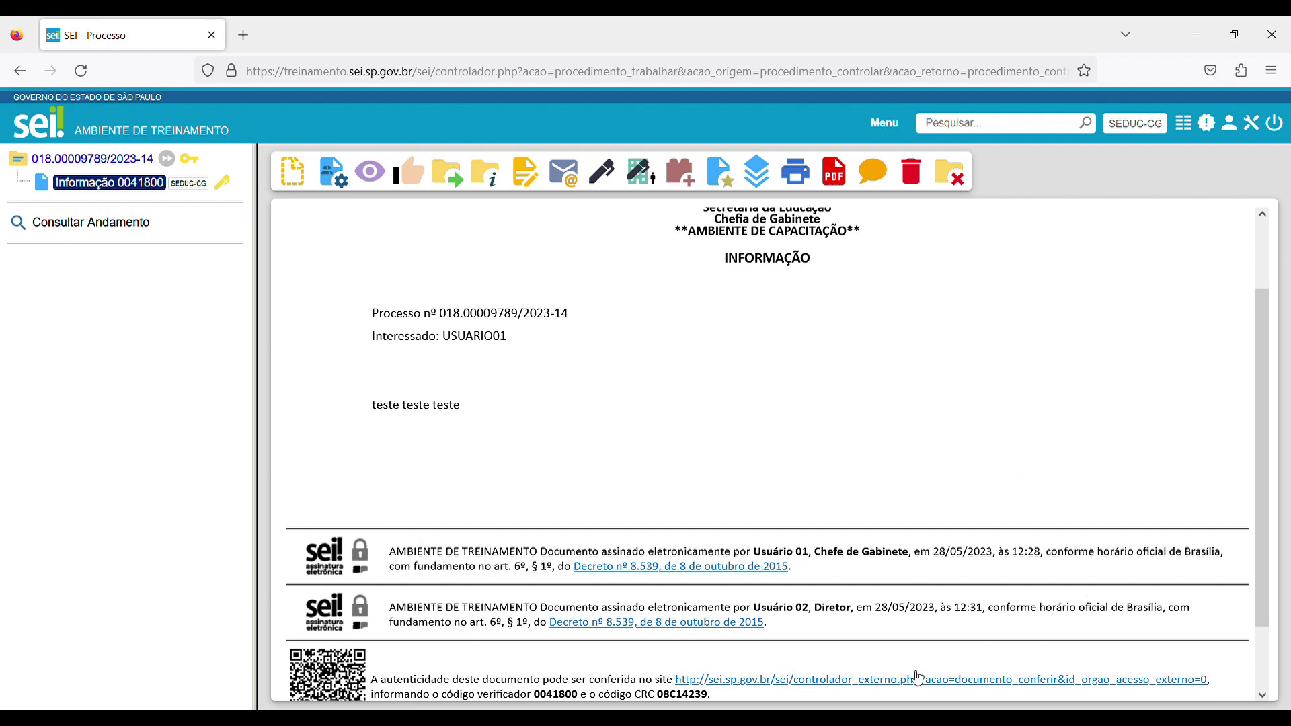
{"action": "scroll", "coordinate": [701, 417], "scroll_direction": "up", "scroll_amount": 1}
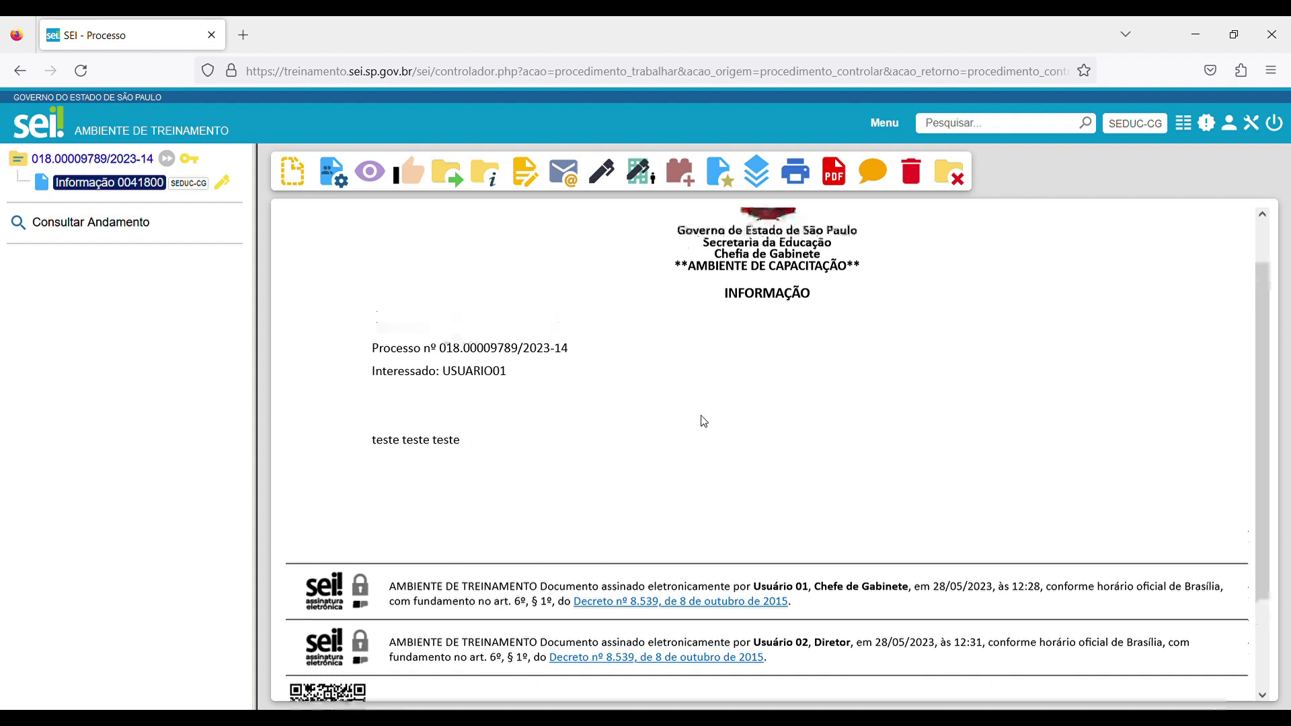
{"action": "scroll", "coordinate": [704, 422], "scroll_direction": "up", "scroll_amount": 1}
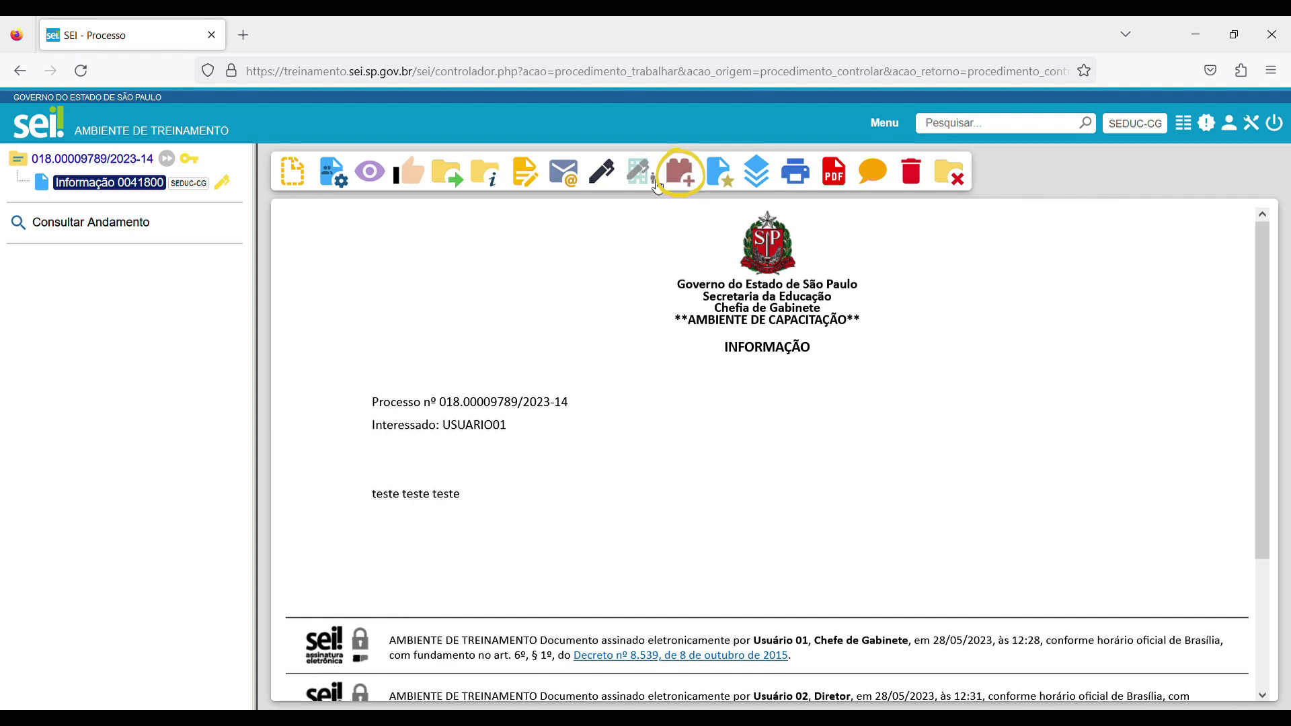
{"action": "left_click", "coordinate": [682, 176]}
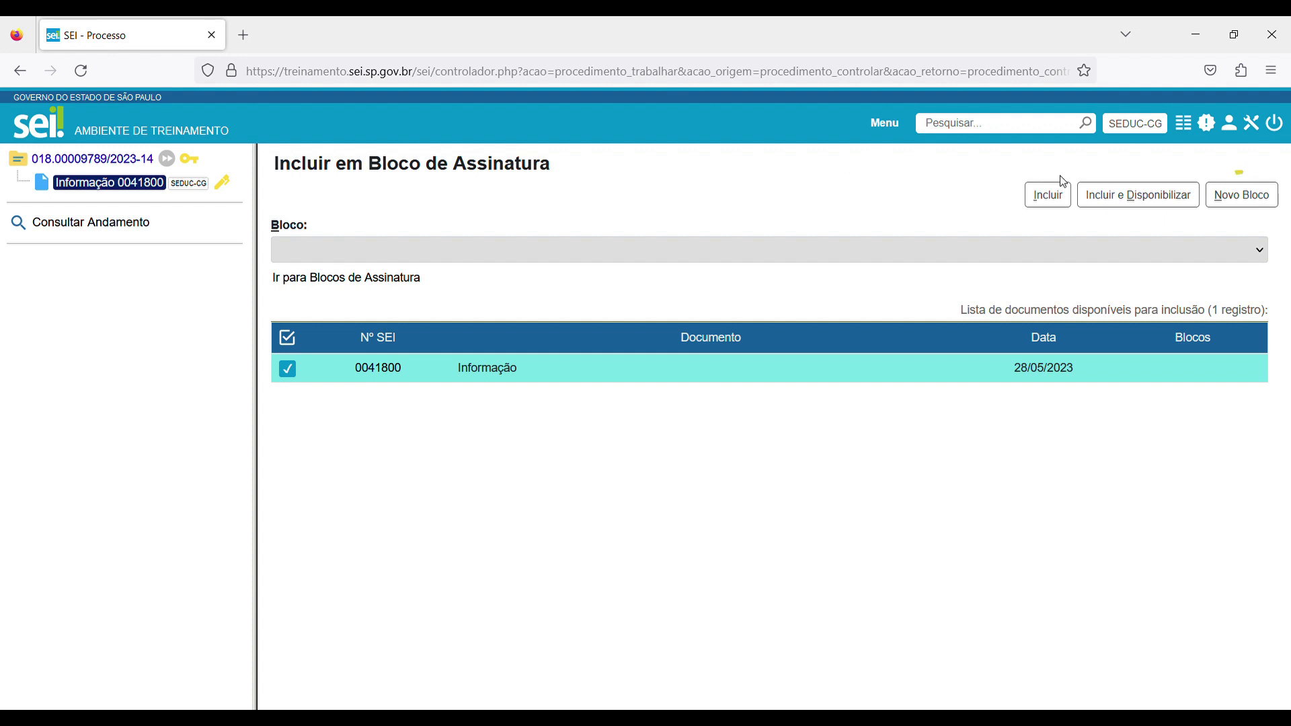
{"action": "left_click", "coordinate": [1244, 196]}
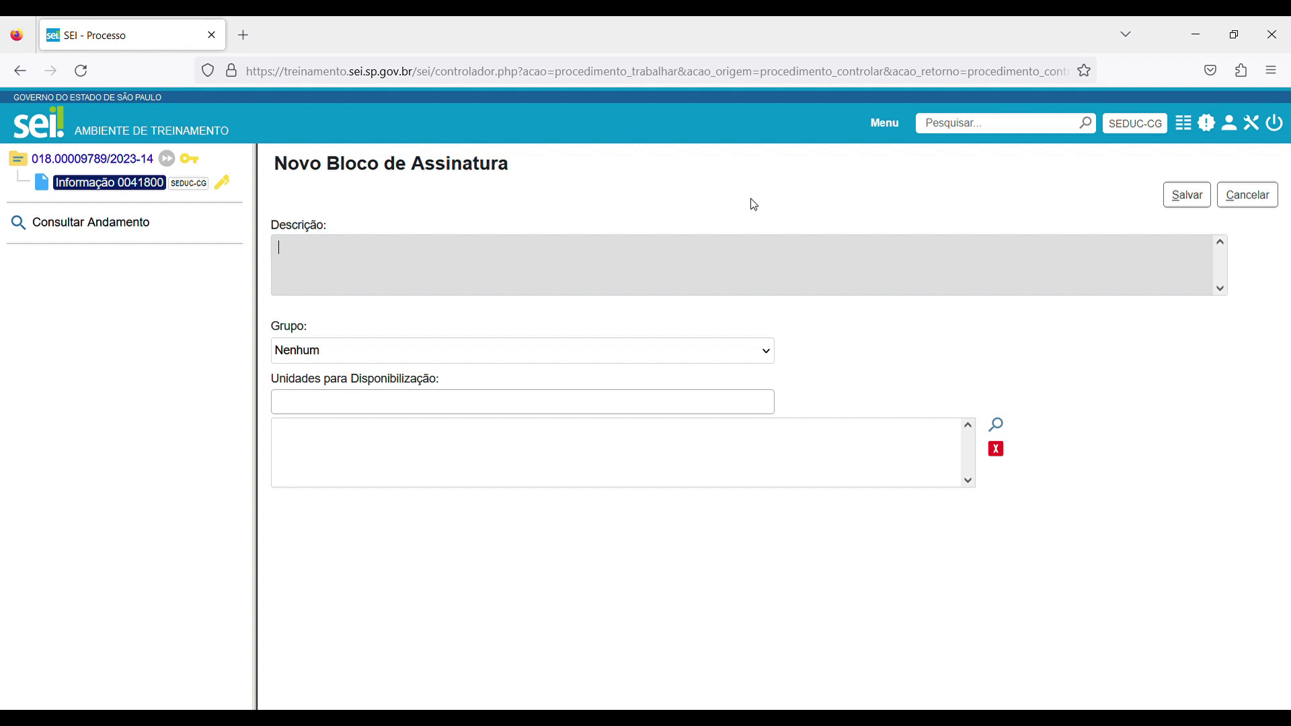
{"action": "type", "text": "Usuario03 - assinar - docs Aline"}
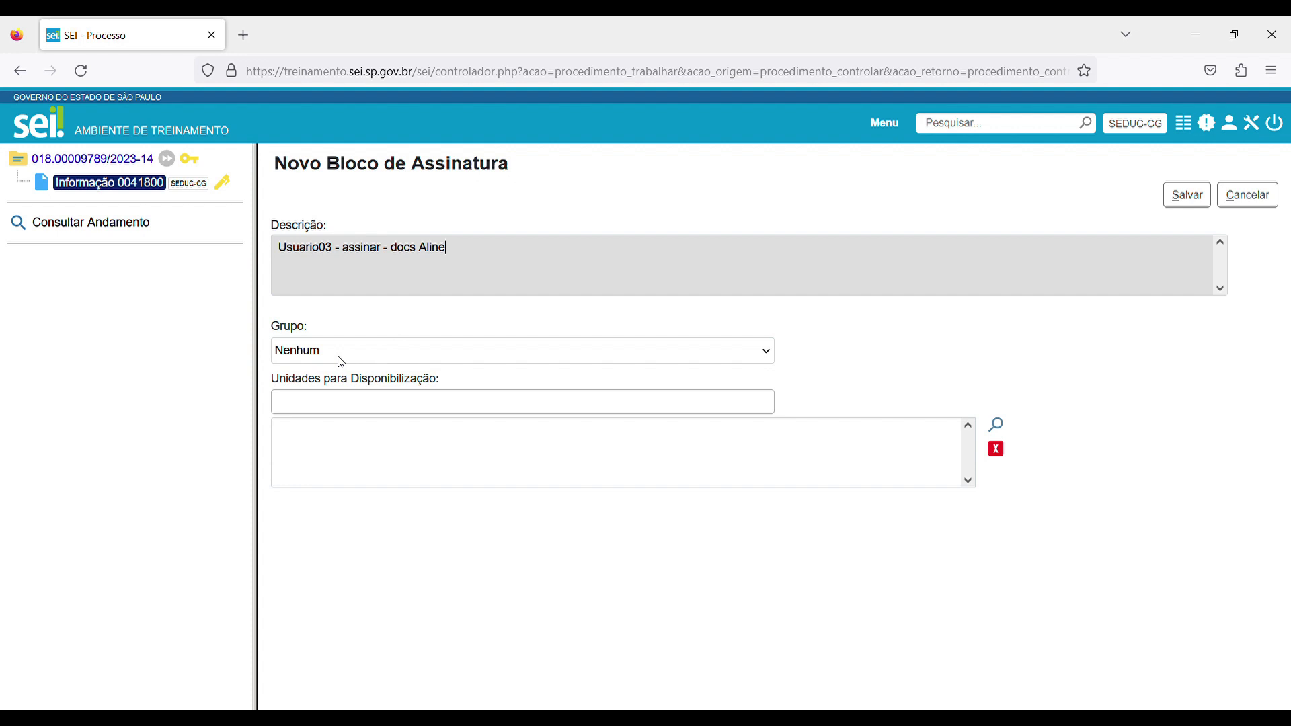
Add SEDUC-NP - Núcleo de Protocolo as the unit the signature block is made available to.
{"action": "left_click", "coordinate": [350, 404]}
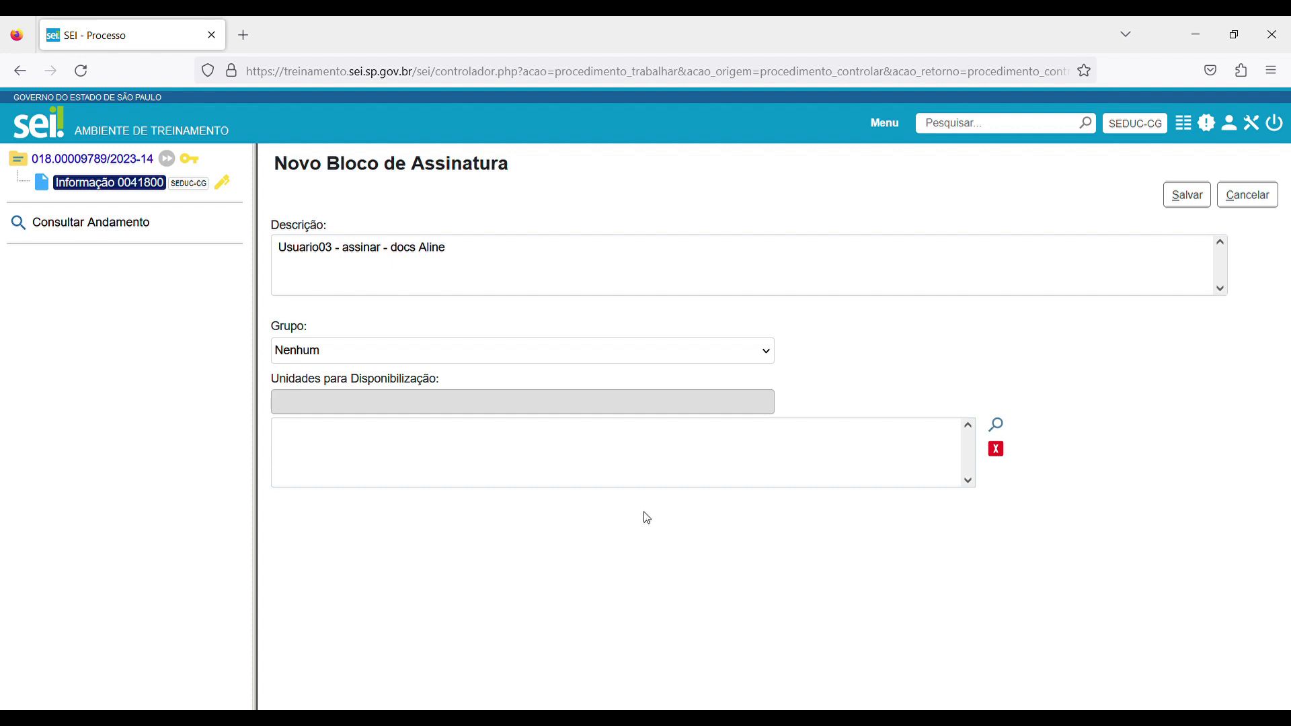
{"action": "type", "text": "seduc"}
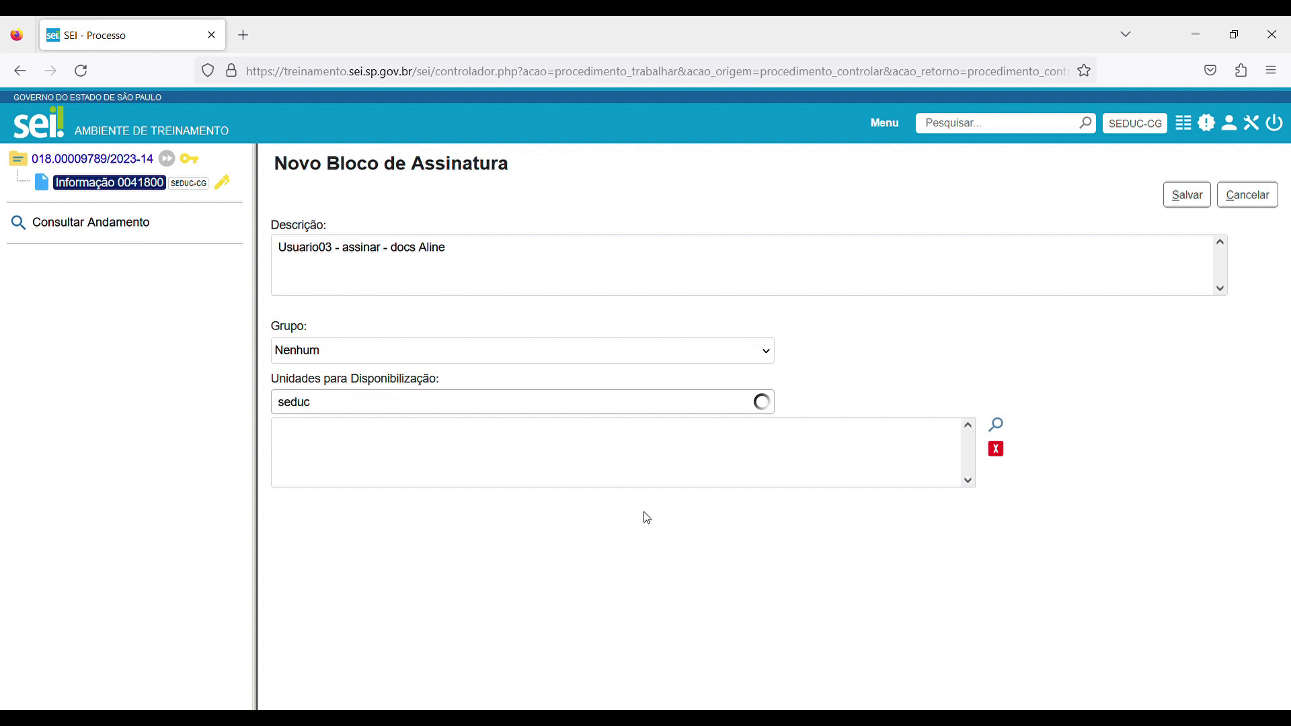
{"action": "type", "text": "-np"}
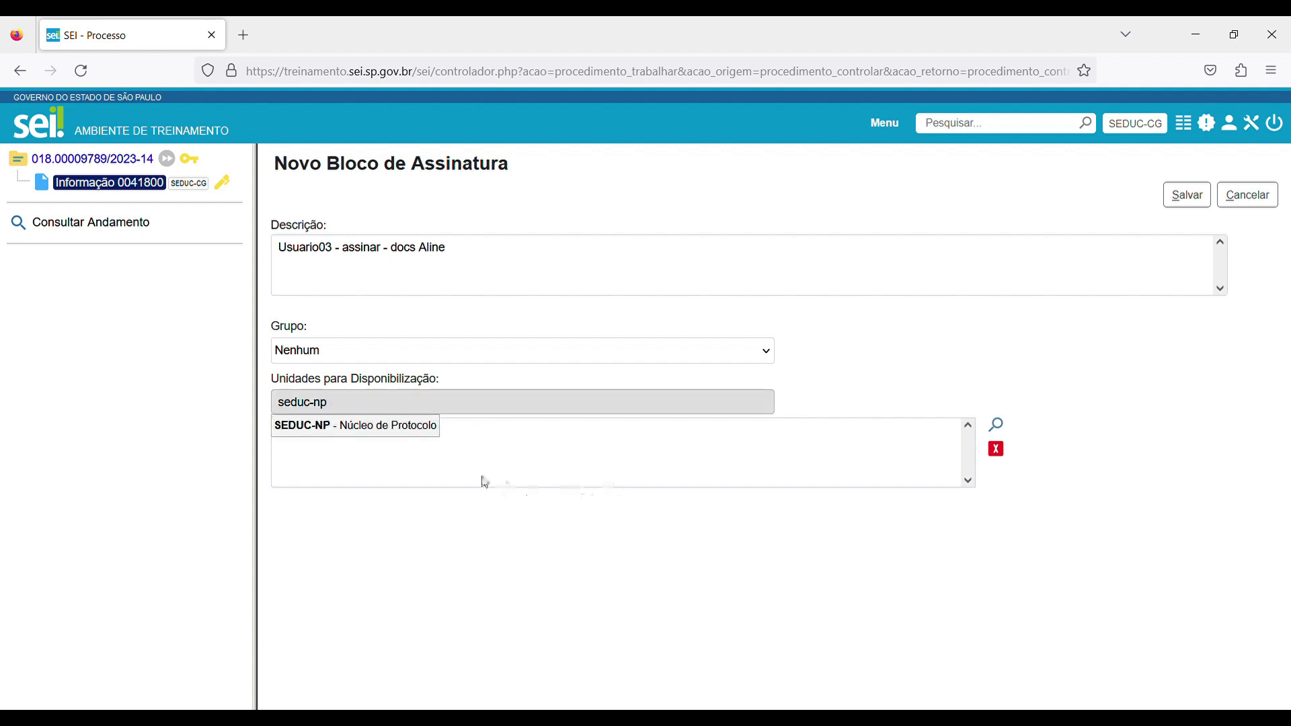
{"action": "left_click", "coordinate": [424, 429]}
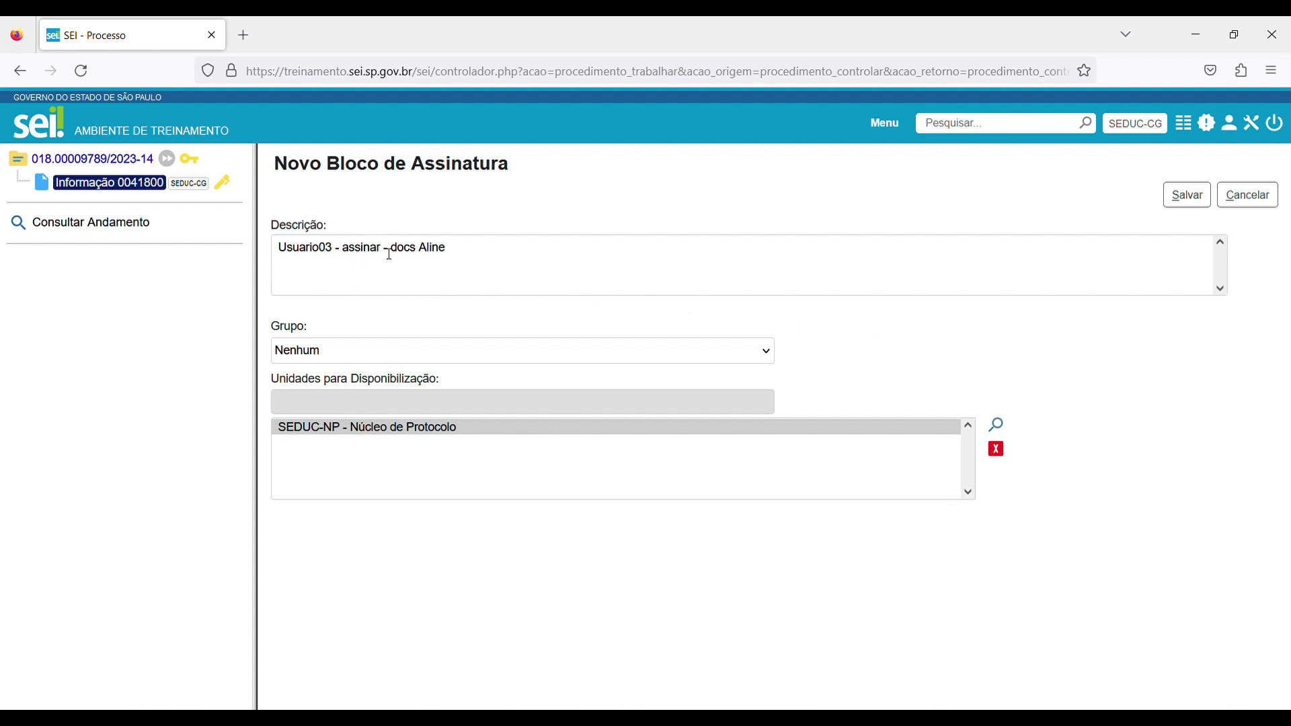
Save the new signature block, then include the Informação document in it and make it available.
{"action": "left_click", "coordinate": [1186, 195]}
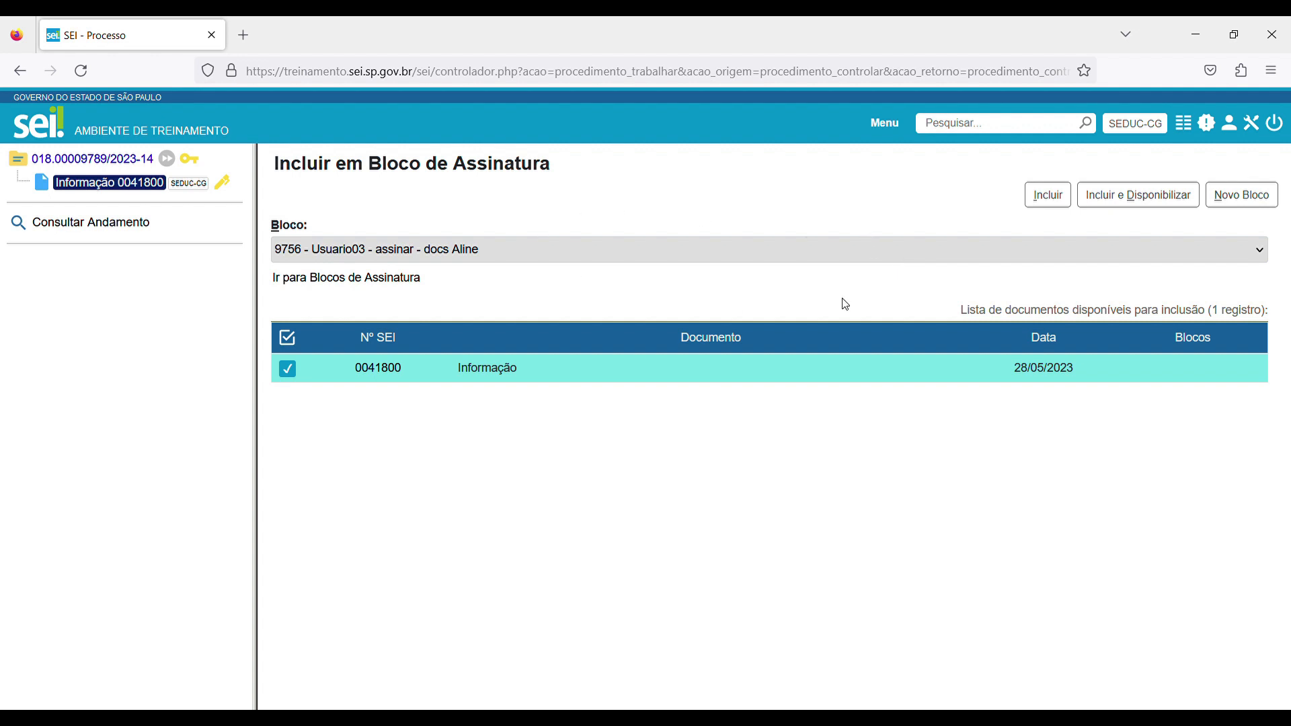
{"action": "left_click", "coordinate": [1112, 204]}
{"action": "left_click", "coordinate": [1130, 199]}
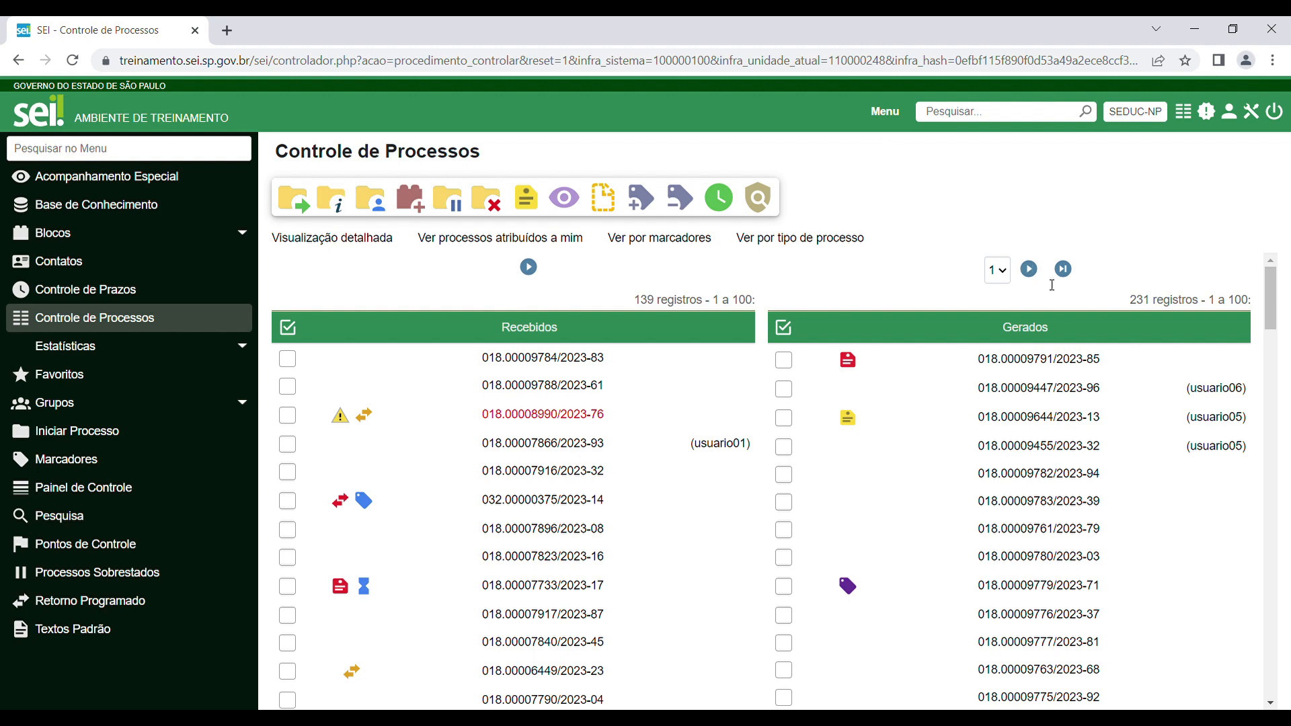
In the SEDUC-NP unit's session, open the list of signature blocks.
{"action": "mouse_move", "coordinate": [1037, 486]}
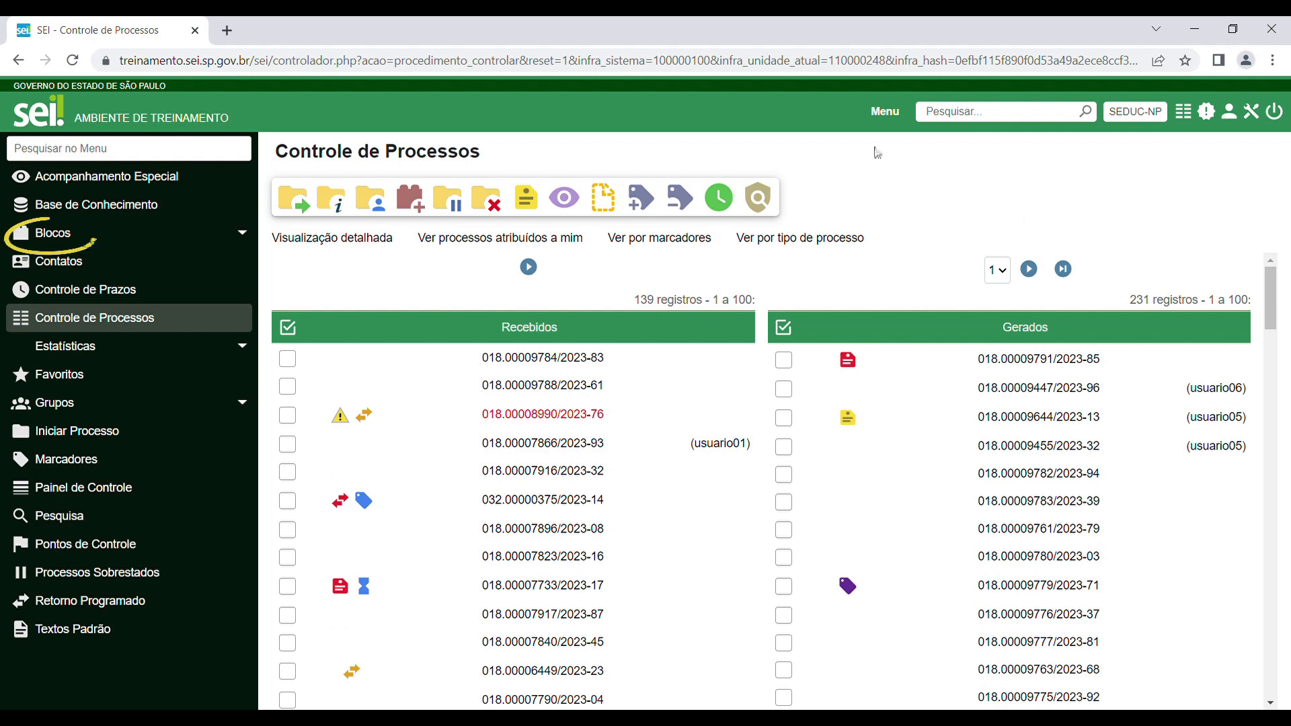
{"action": "left_click", "coordinate": [87, 241]}
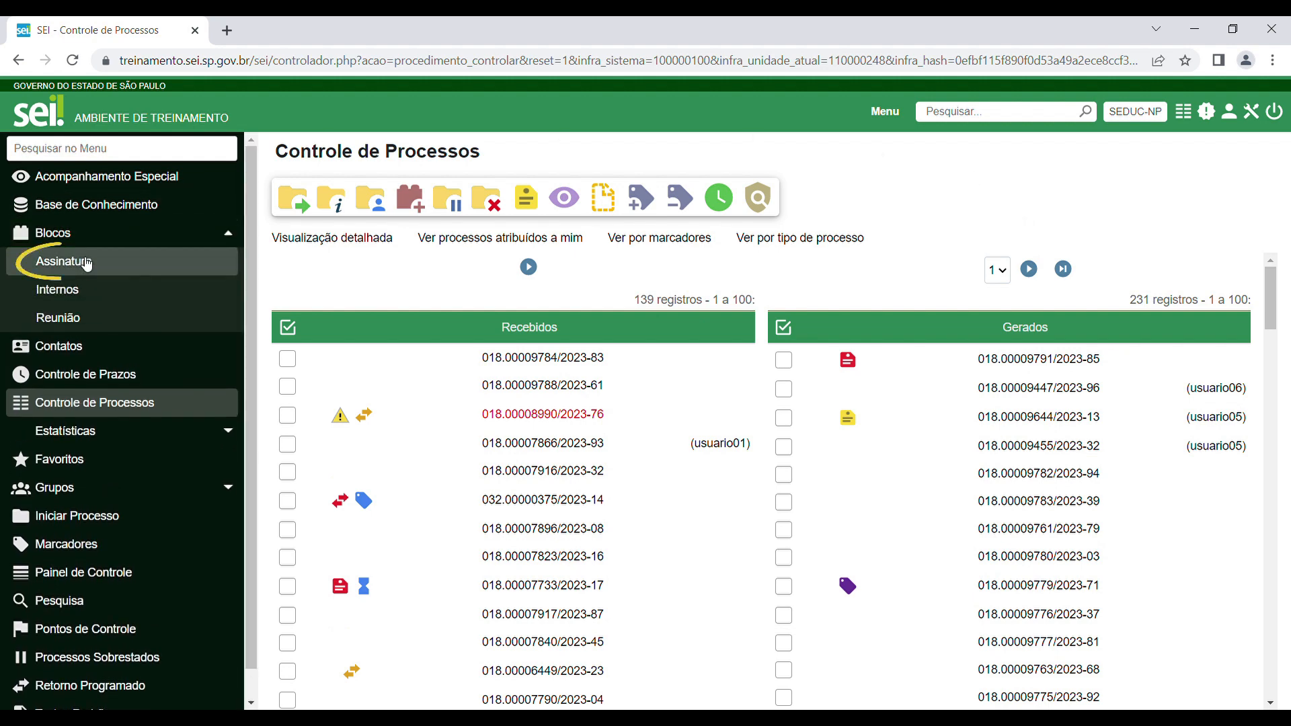
{"action": "left_click", "coordinate": [85, 263]}
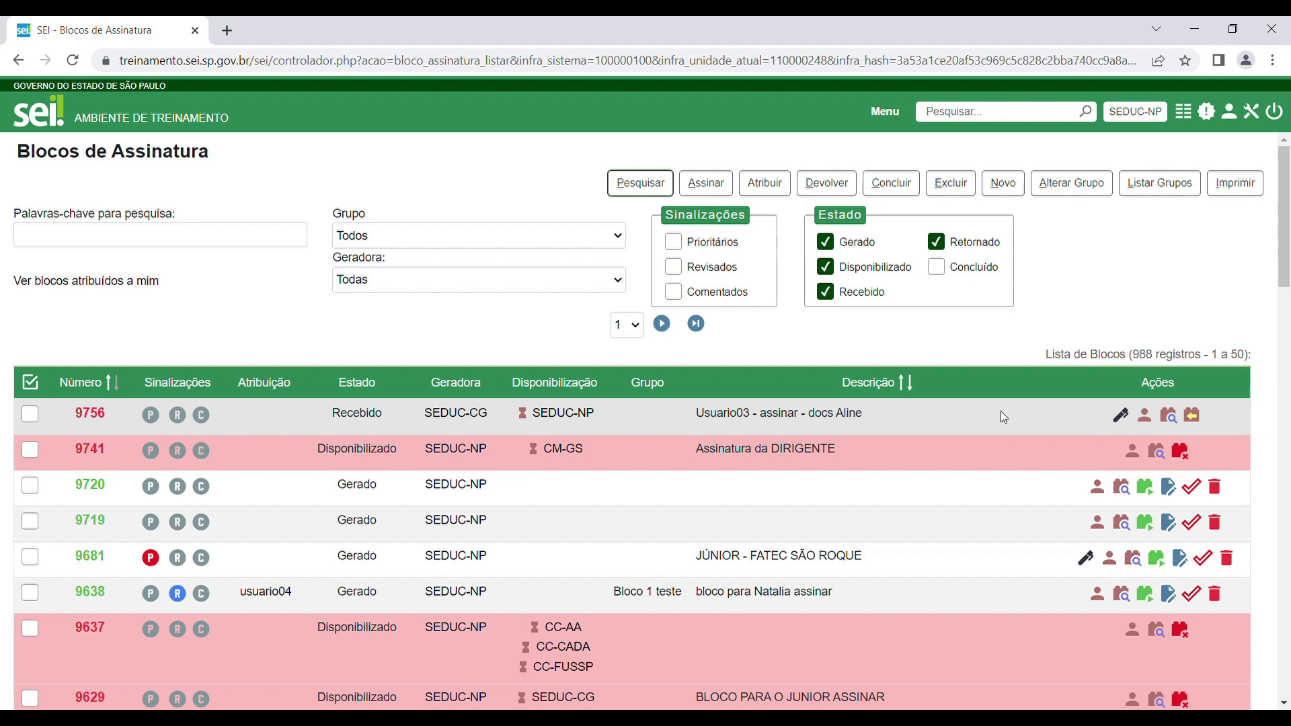
List the documents of received signature block 9756 and review the Informação document's content and existing signatures.
{"action": "left_click", "coordinate": [1120, 417]}
{"action": "left_click", "coordinate": [1171, 416]}
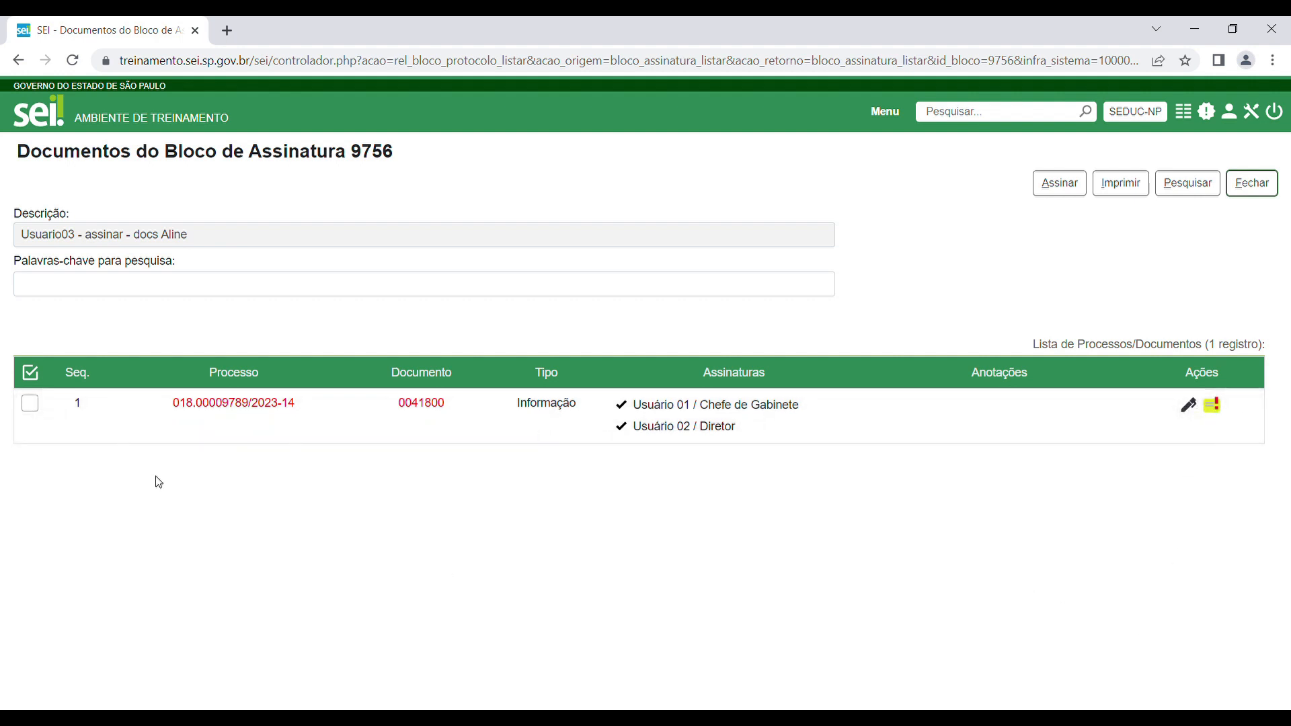
{"action": "left_click", "coordinate": [41, 374]}
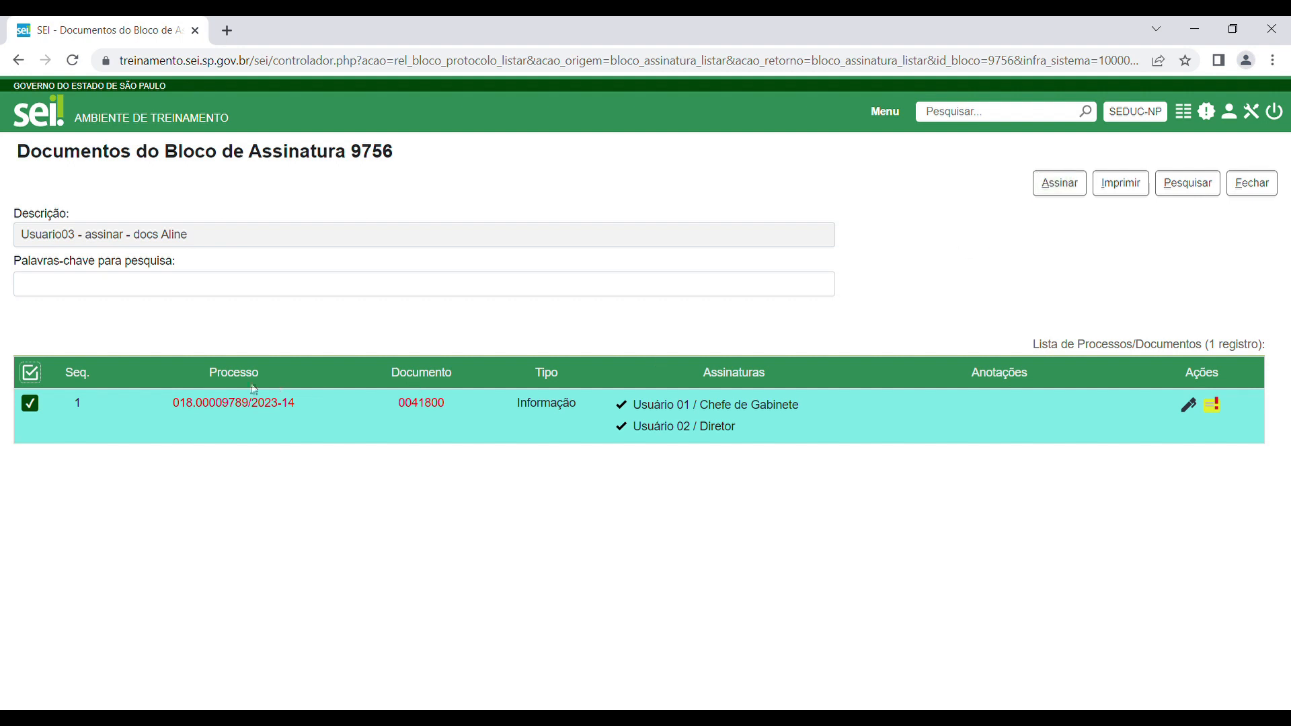
{"action": "left_click", "coordinate": [31, 373]}
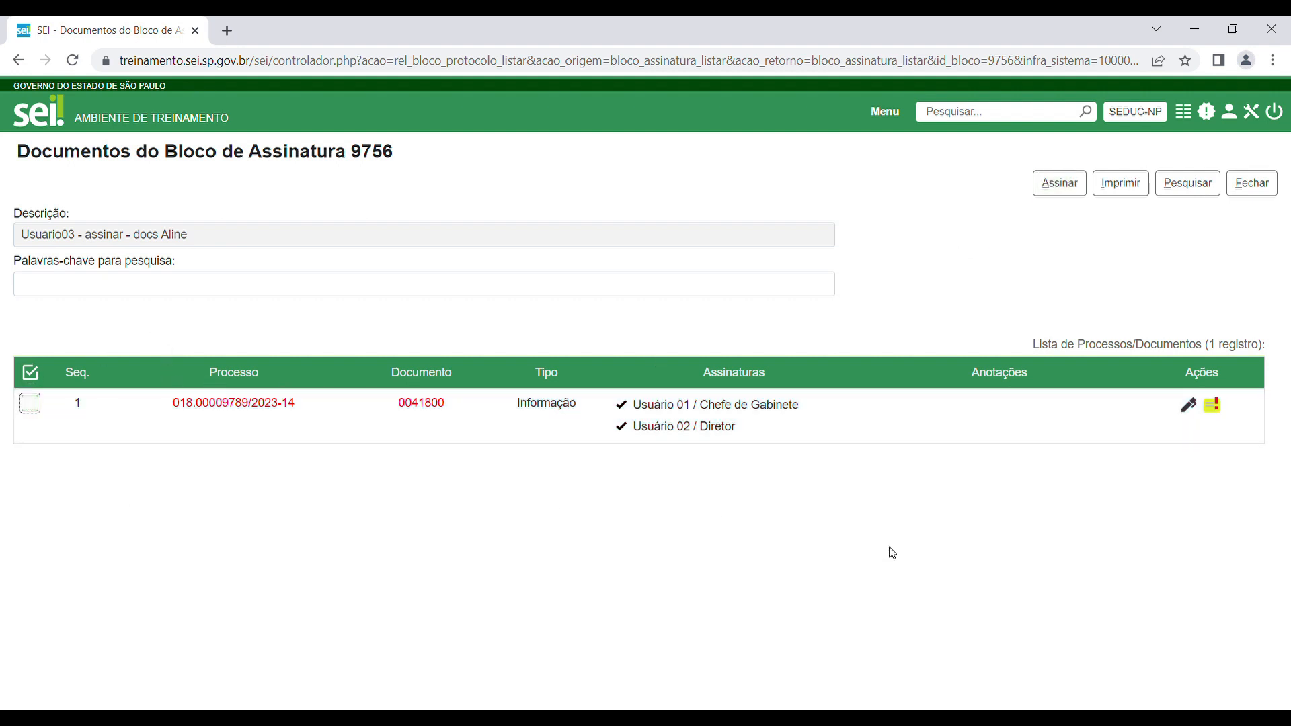
{"action": "left_click", "coordinate": [424, 404]}
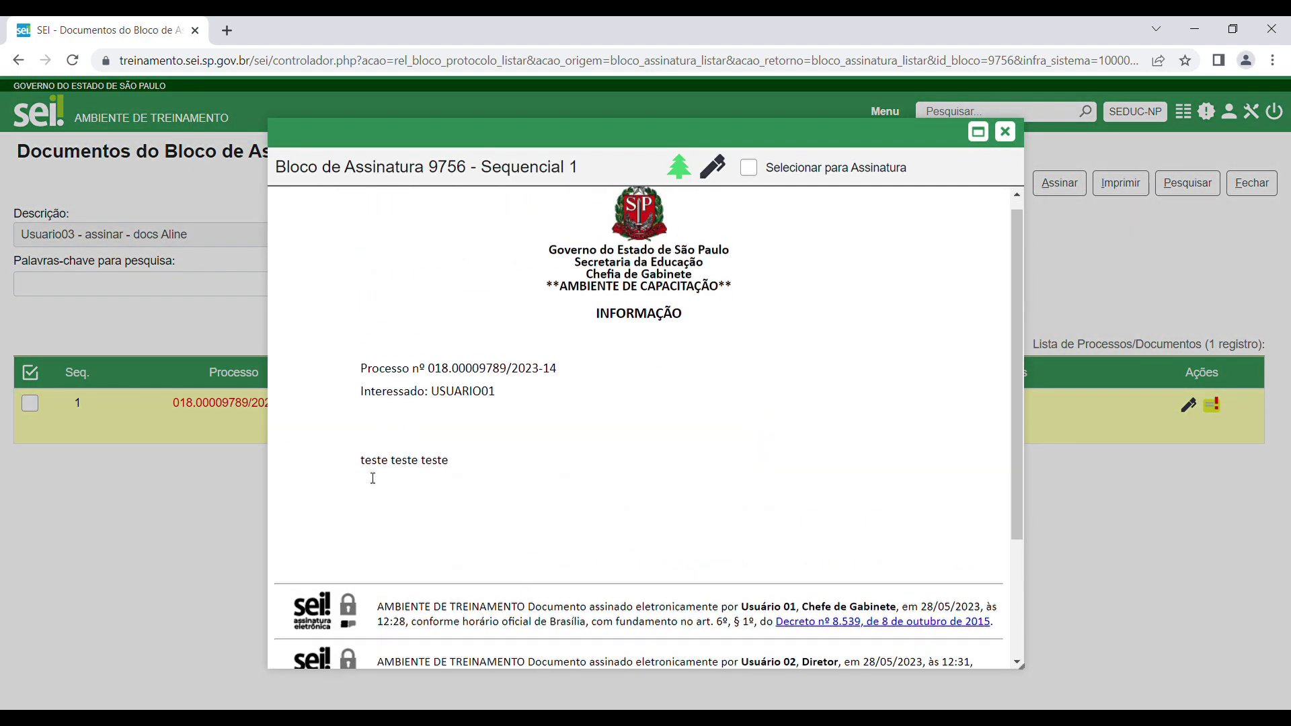
{"action": "scroll", "coordinate": [451, 512], "scroll_direction": "down", "scroll_amount": 3}
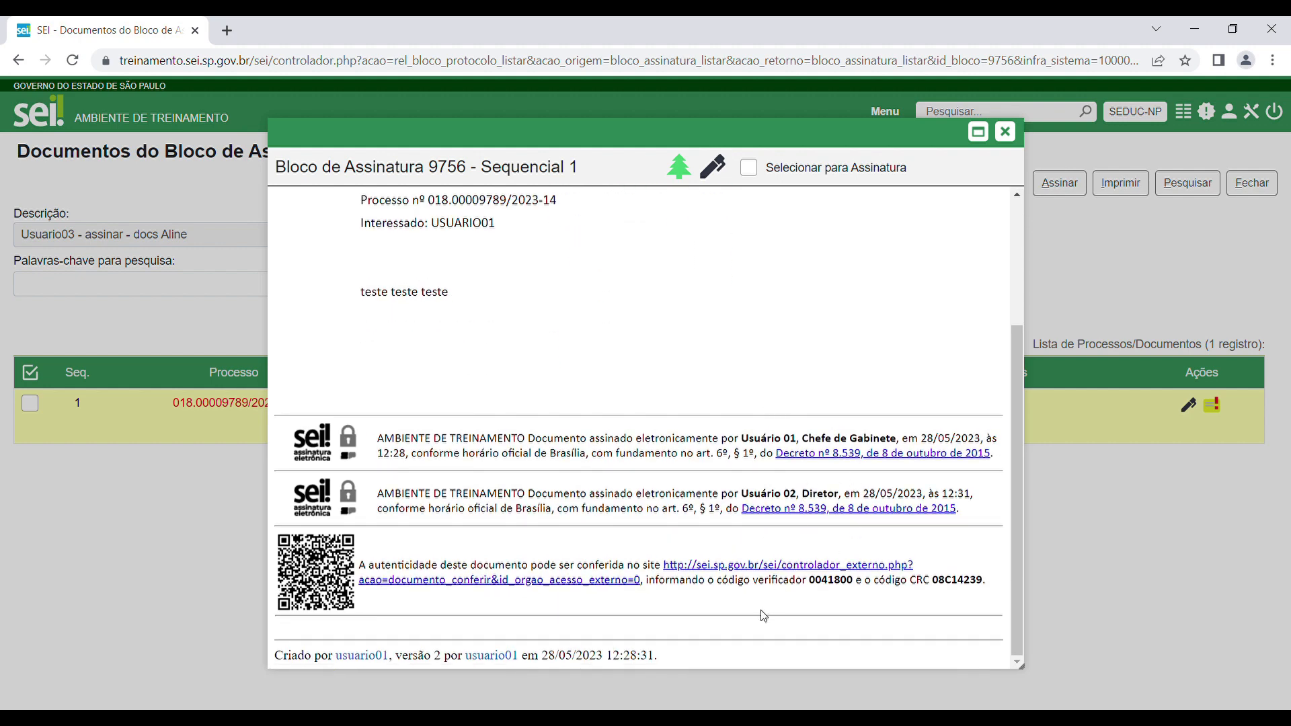
{"action": "scroll", "coordinate": [800, 592], "scroll_direction": "up", "scroll_amount": 1}
{"action": "scroll", "coordinate": [818, 570], "scroll_direction": "up", "scroll_amount": 2}
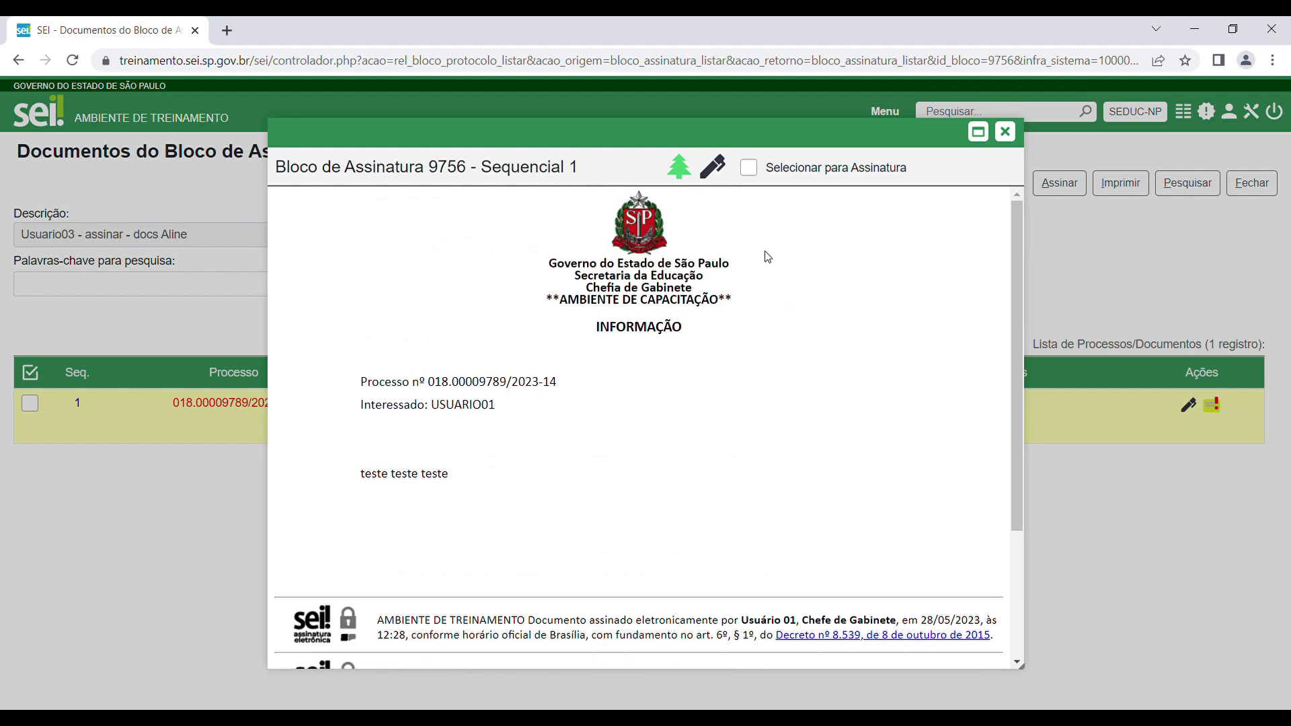
Sign the Informação document as the third user with the account password, then close the document view.
{"action": "left_click", "coordinate": [717, 175]}
{"action": "type", "text": "**********"}
{"action": "left_click", "coordinate": [854, 270]}
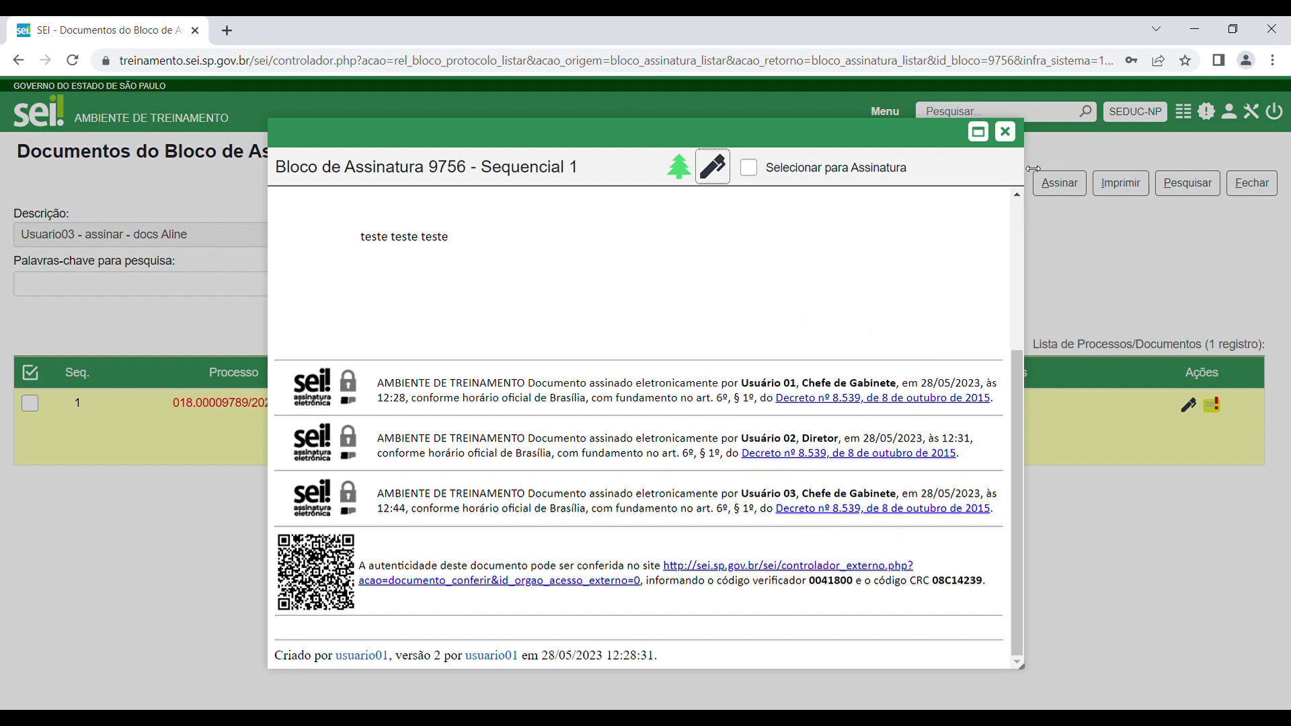
{"action": "left_click", "coordinate": [1005, 132]}
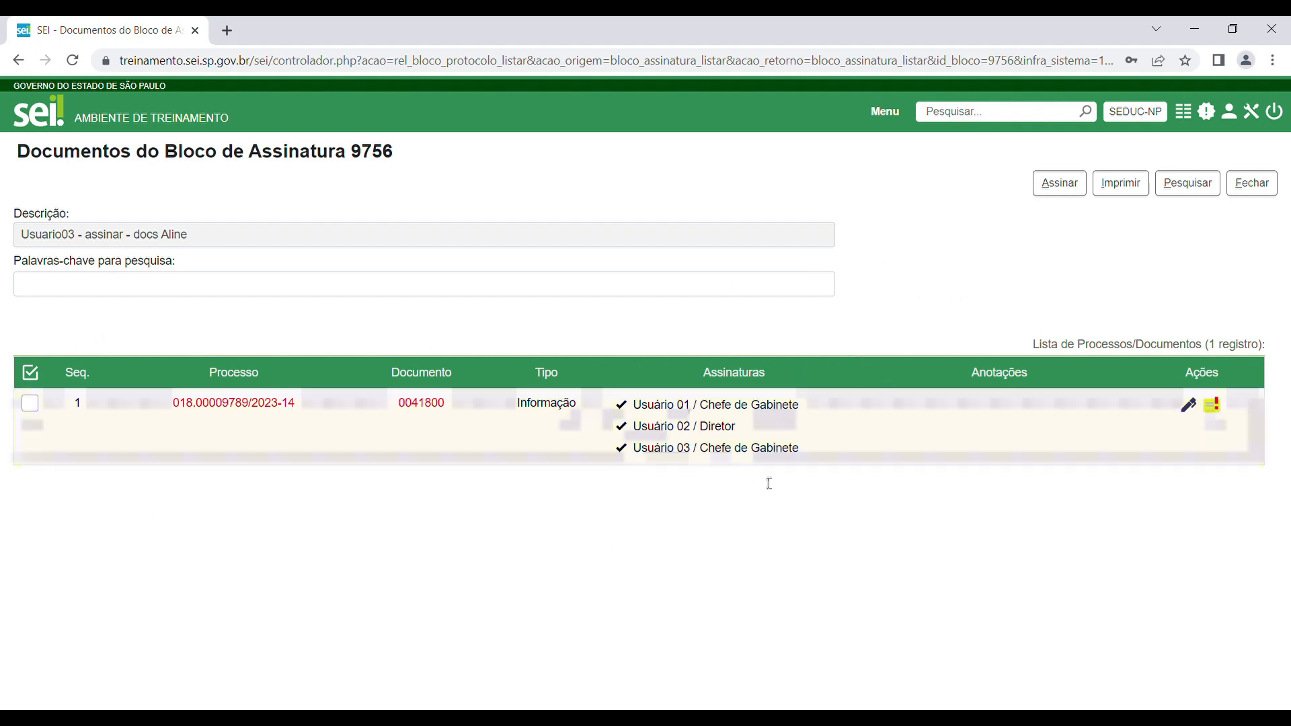
Leave the block's document list and return signature block 9756 to the unit that generated it.
{"action": "left_click", "coordinate": [1257, 188]}
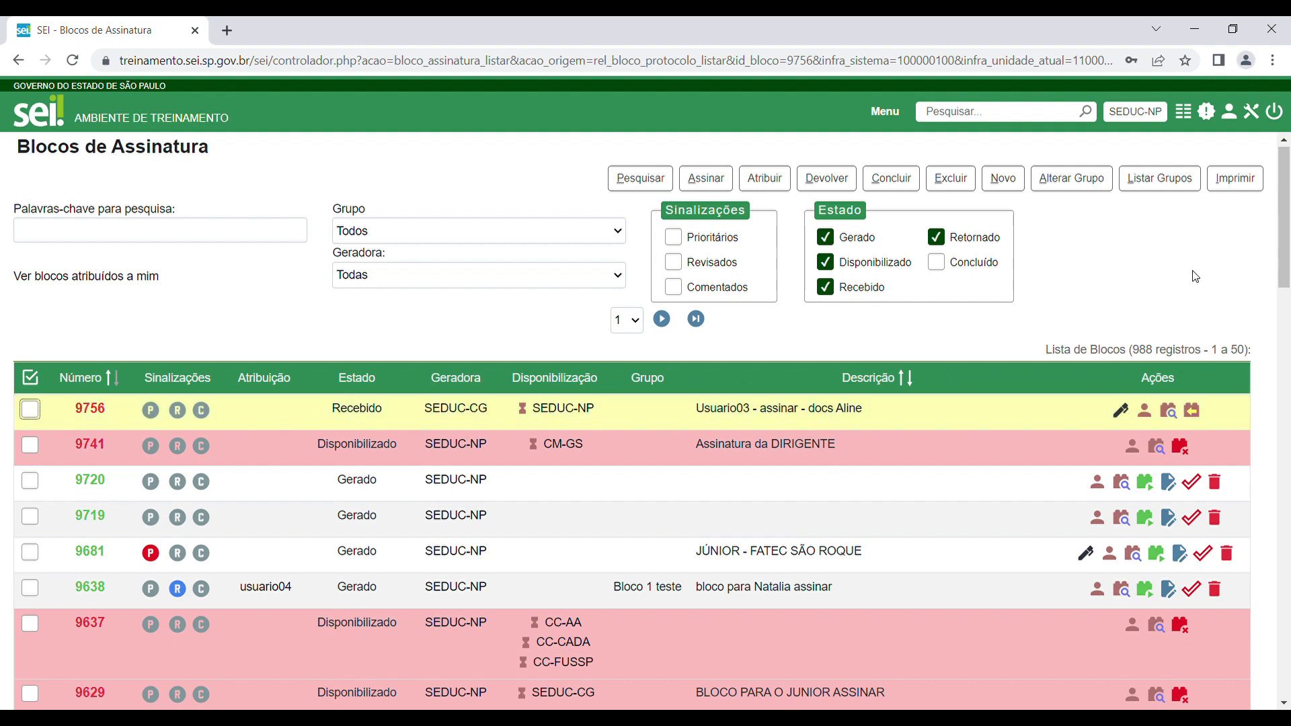
{"action": "left_click", "coordinate": [1192, 412]}
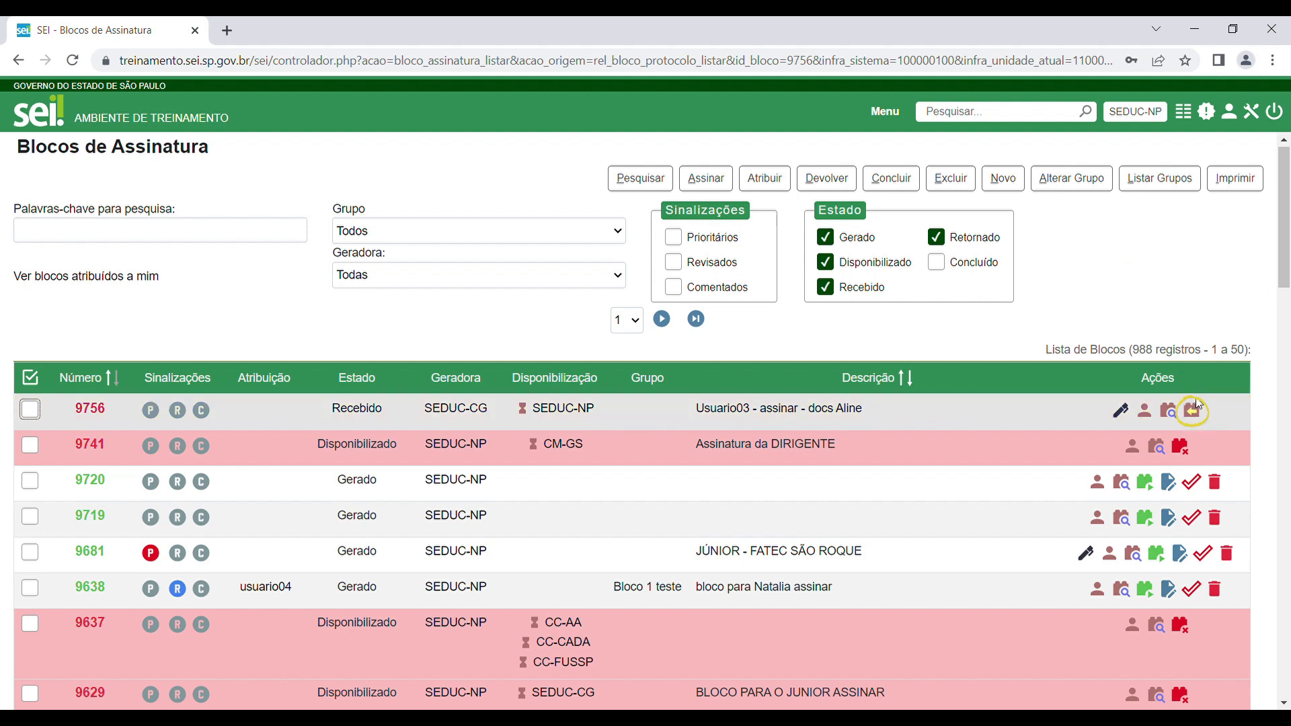
{"action": "left_click", "coordinate": [1201, 414]}
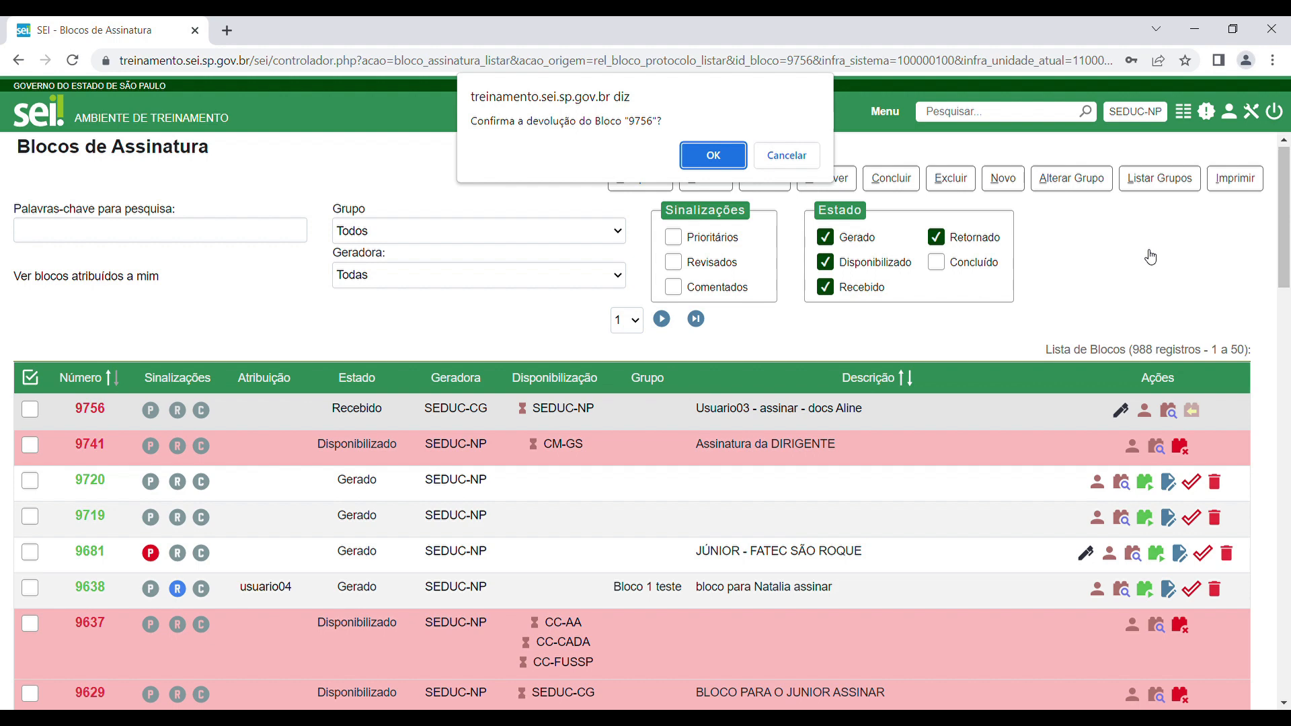
{"action": "left_click", "coordinate": [713, 158]}
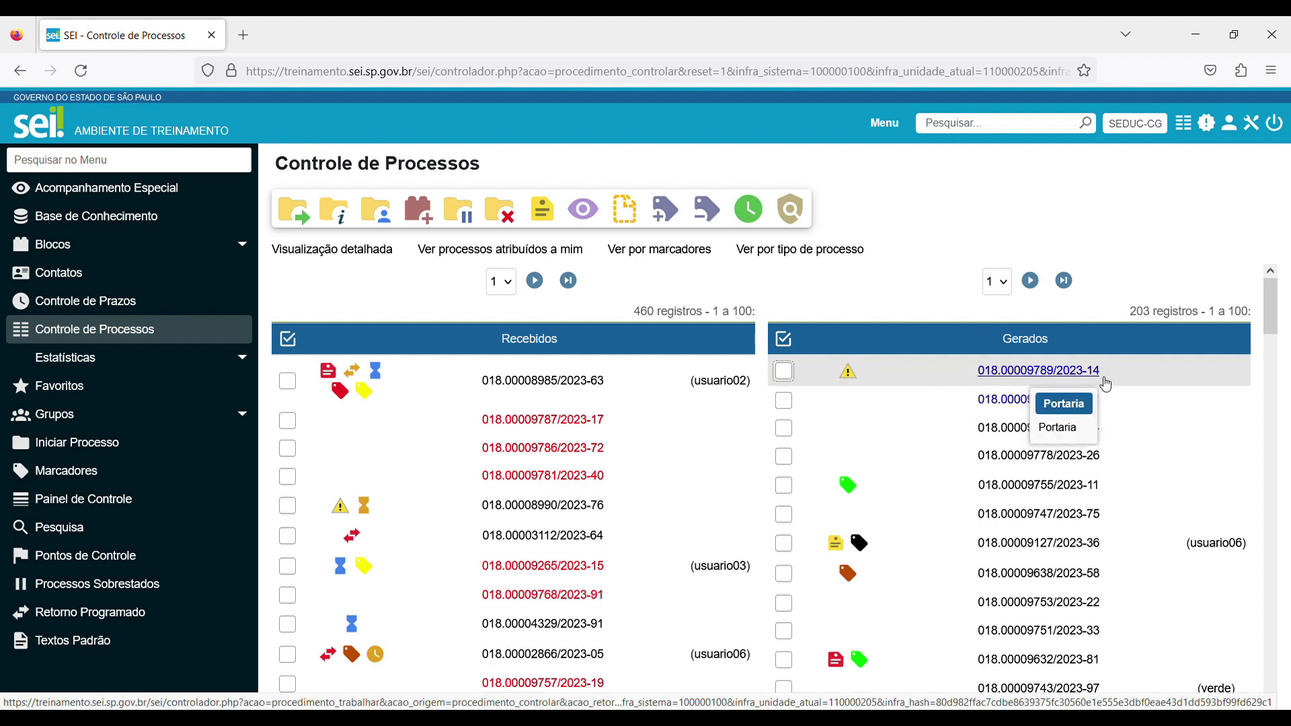
In the SEDUC-CG session, open returned signature block 9756 and review the signatures on its Informação document.
{"action": "left_click", "coordinate": [1062, 372]}
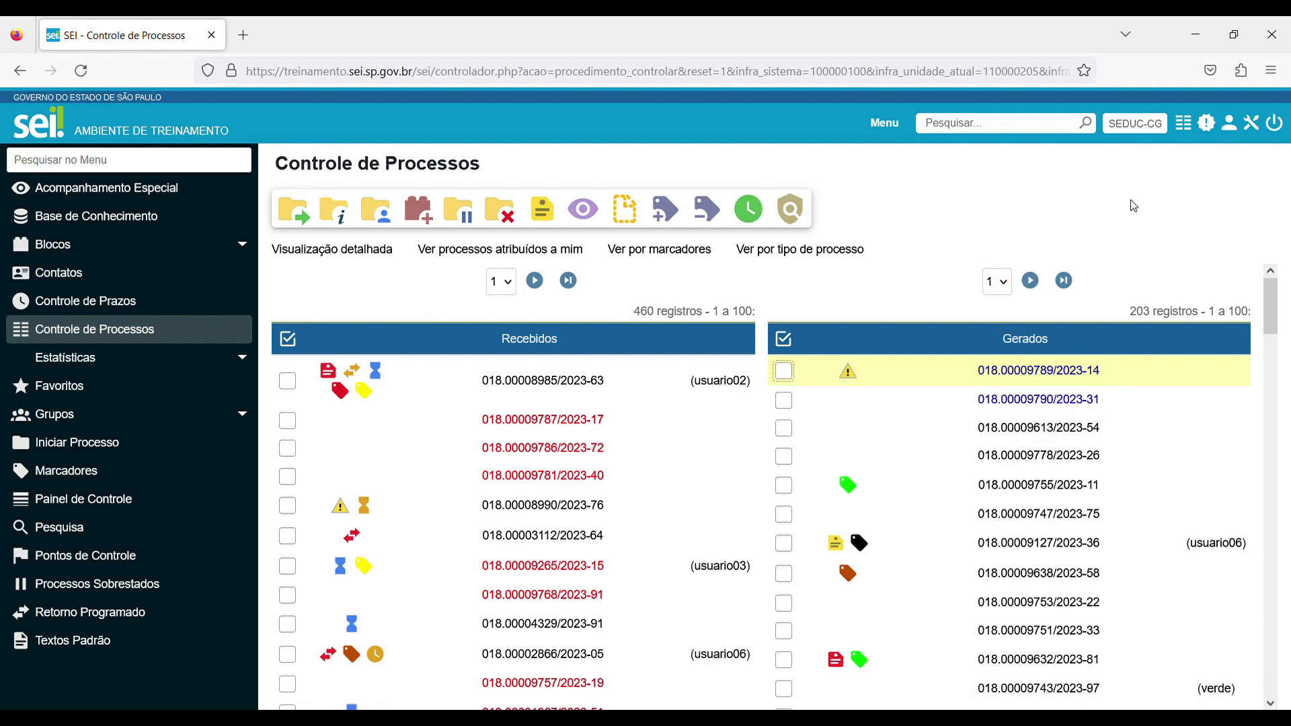
{"action": "left_click", "coordinate": [846, 371]}
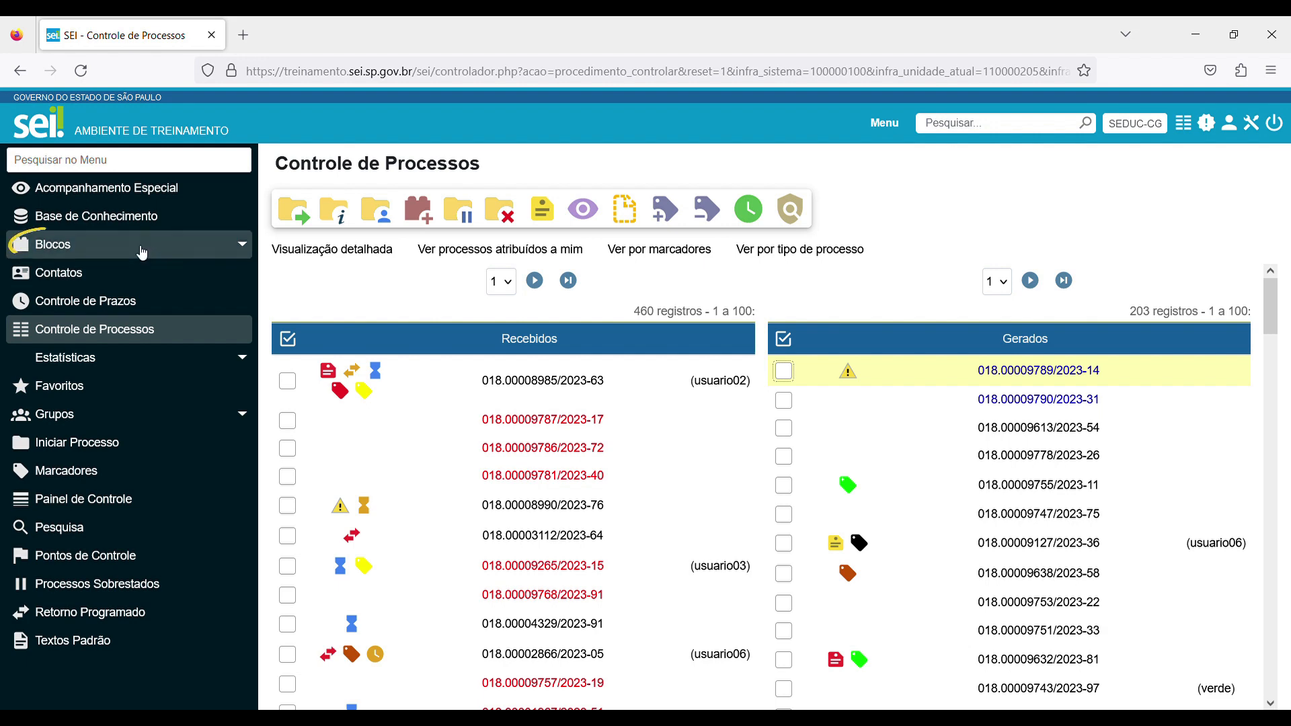
{"action": "left_click", "coordinate": [60, 244]}
{"action": "left_click", "coordinate": [120, 275]}
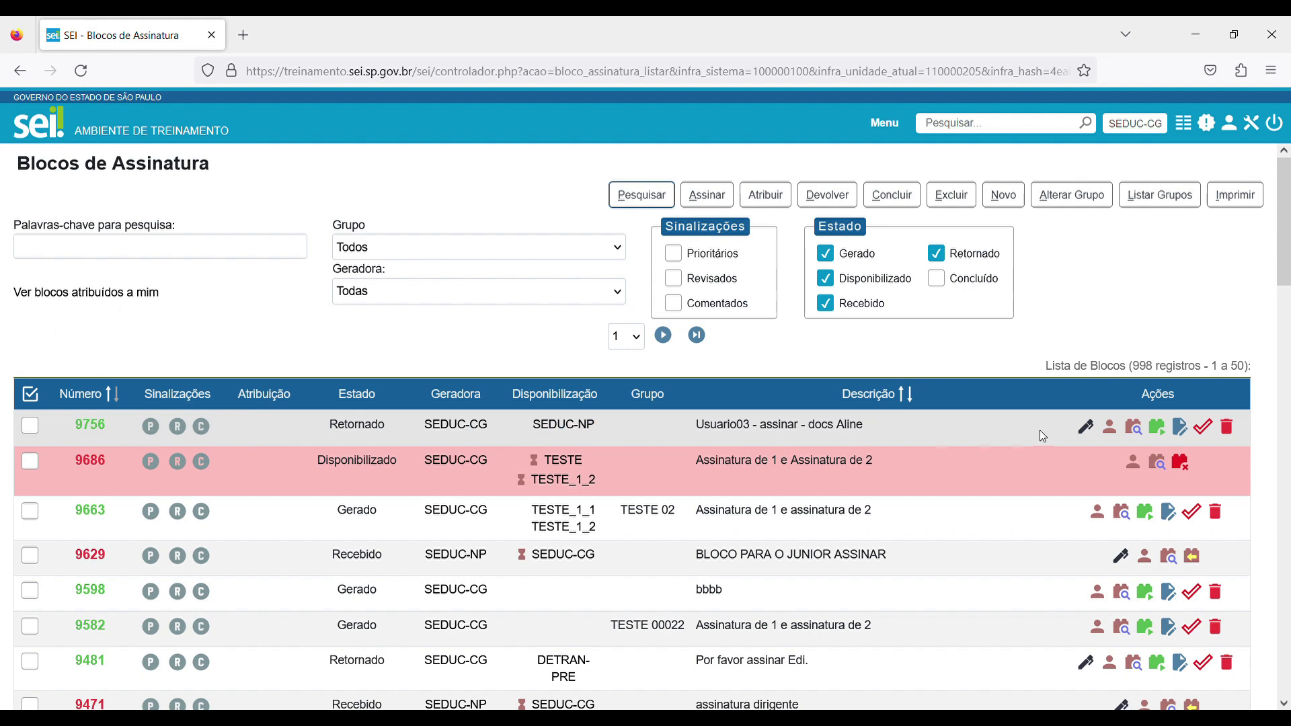
{"action": "left_click", "coordinate": [1133, 427]}
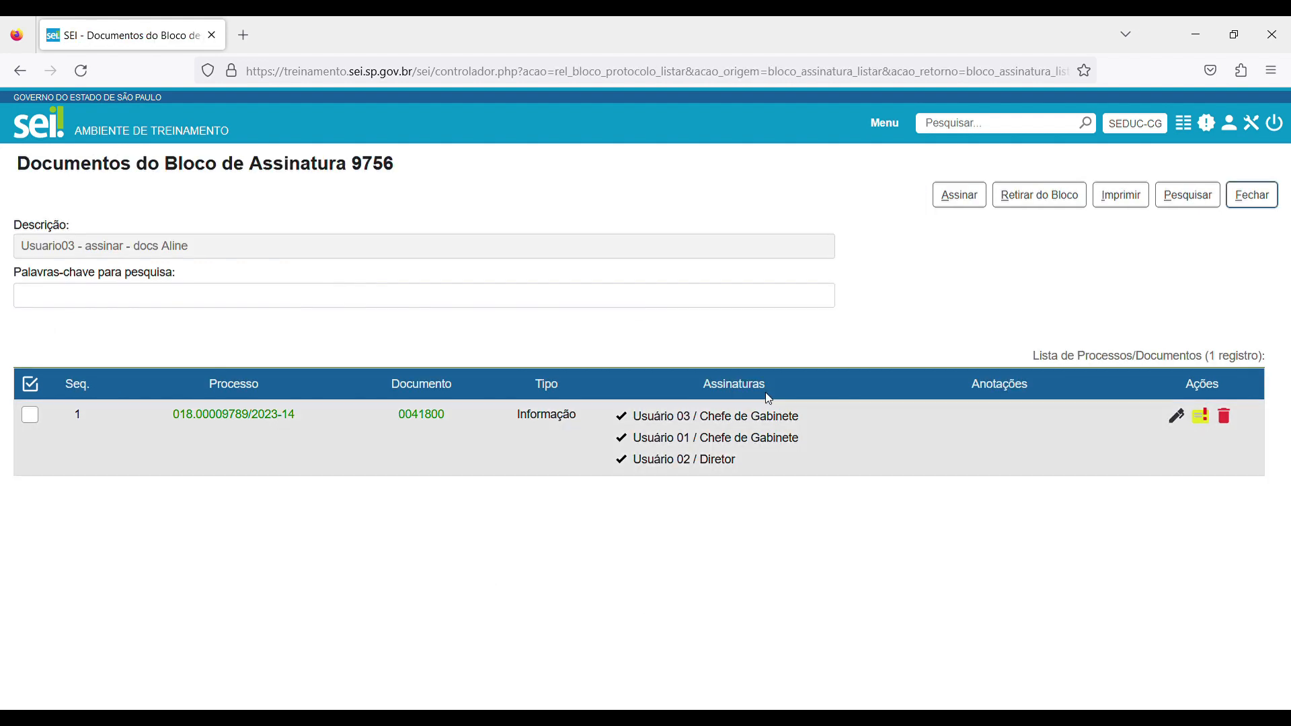
{"action": "left_click", "coordinate": [421, 415]}
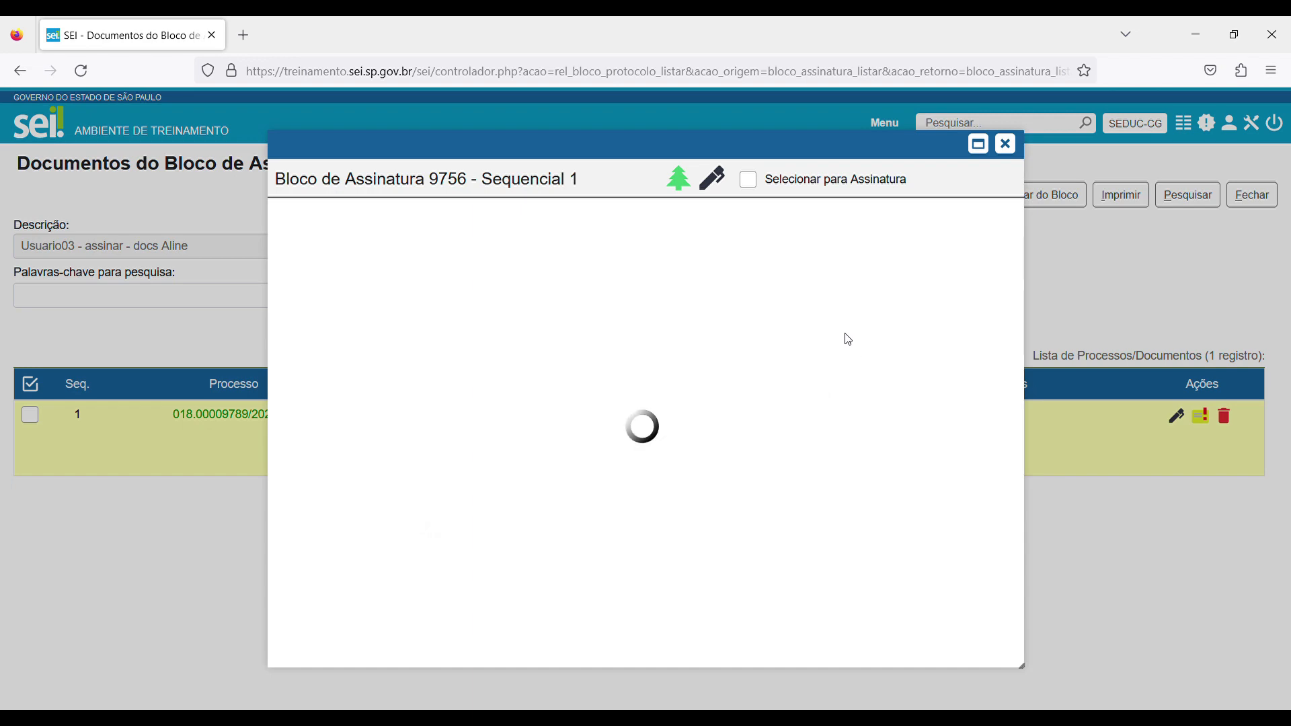
{"action": "scroll", "coordinate": [807, 363], "scroll_direction": "down", "scroll_amount": 4}
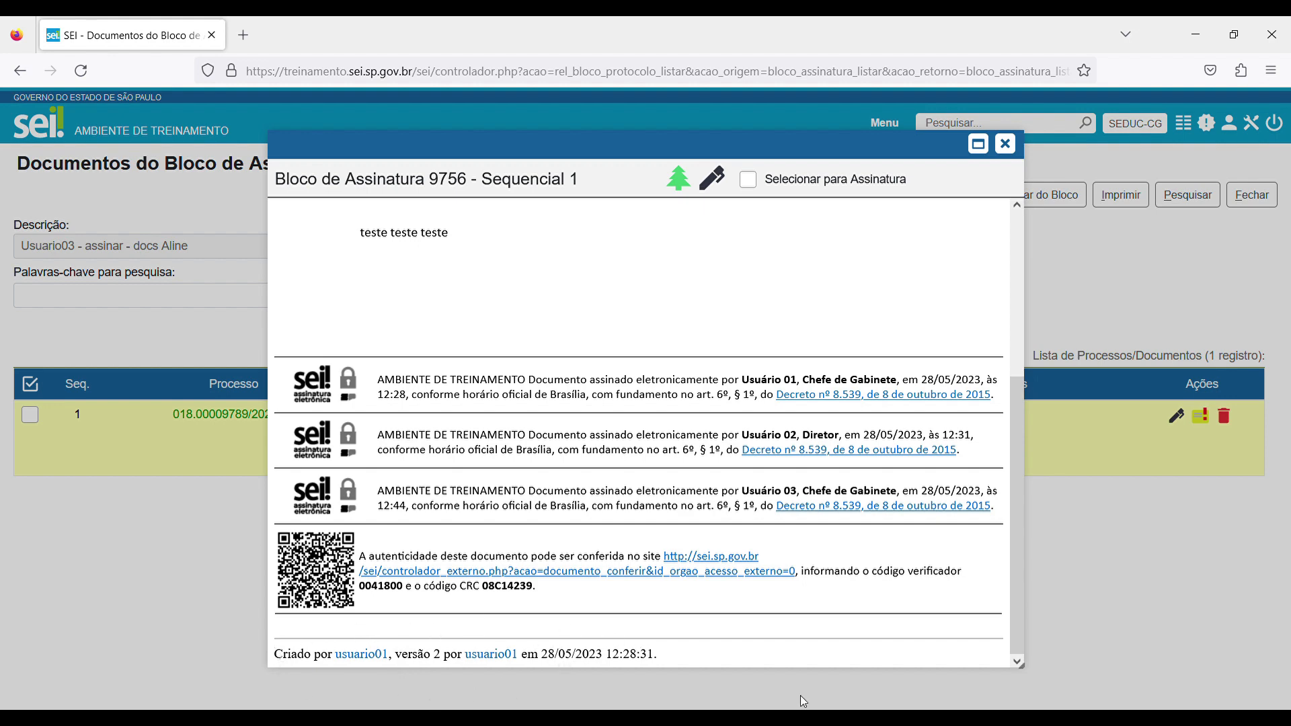
{"action": "left_click", "coordinate": [1005, 143]}
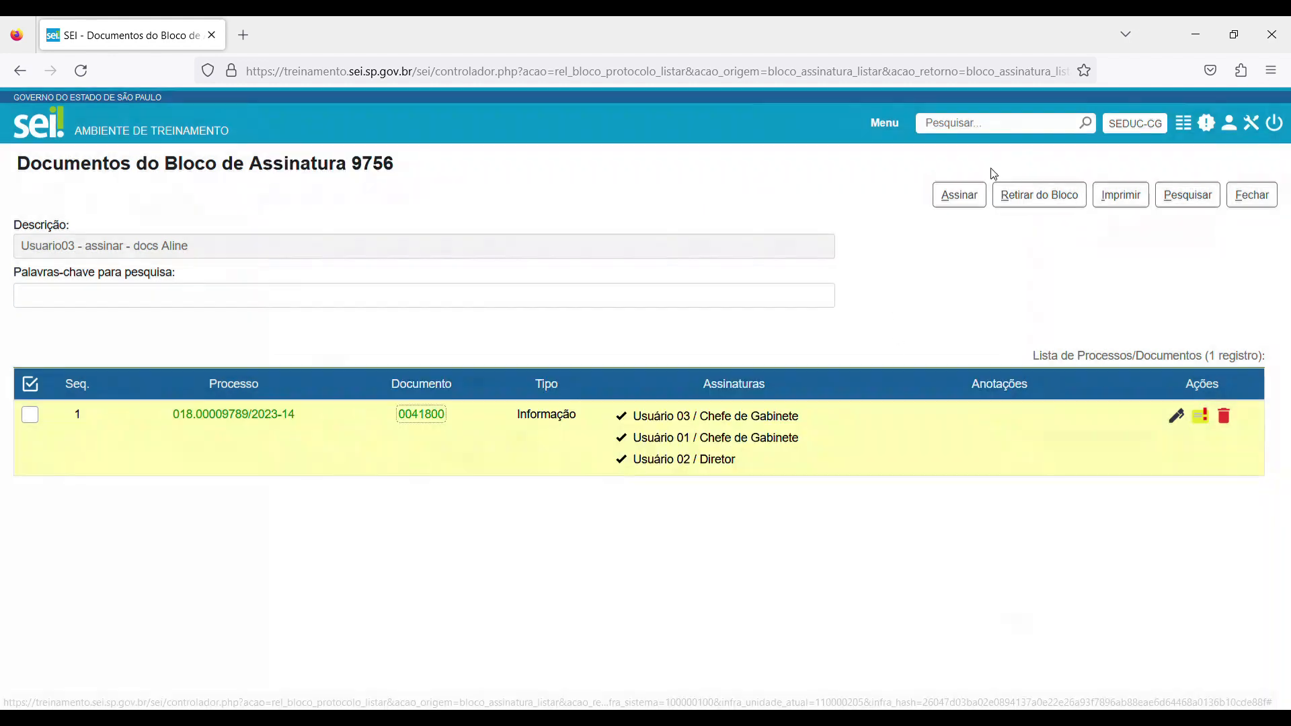
Open the signed Informação document of process 018.00009789/2023-14 for editing, accepting the loss of its signatures.
{"action": "left_click", "coordinate": [1188, 135]}
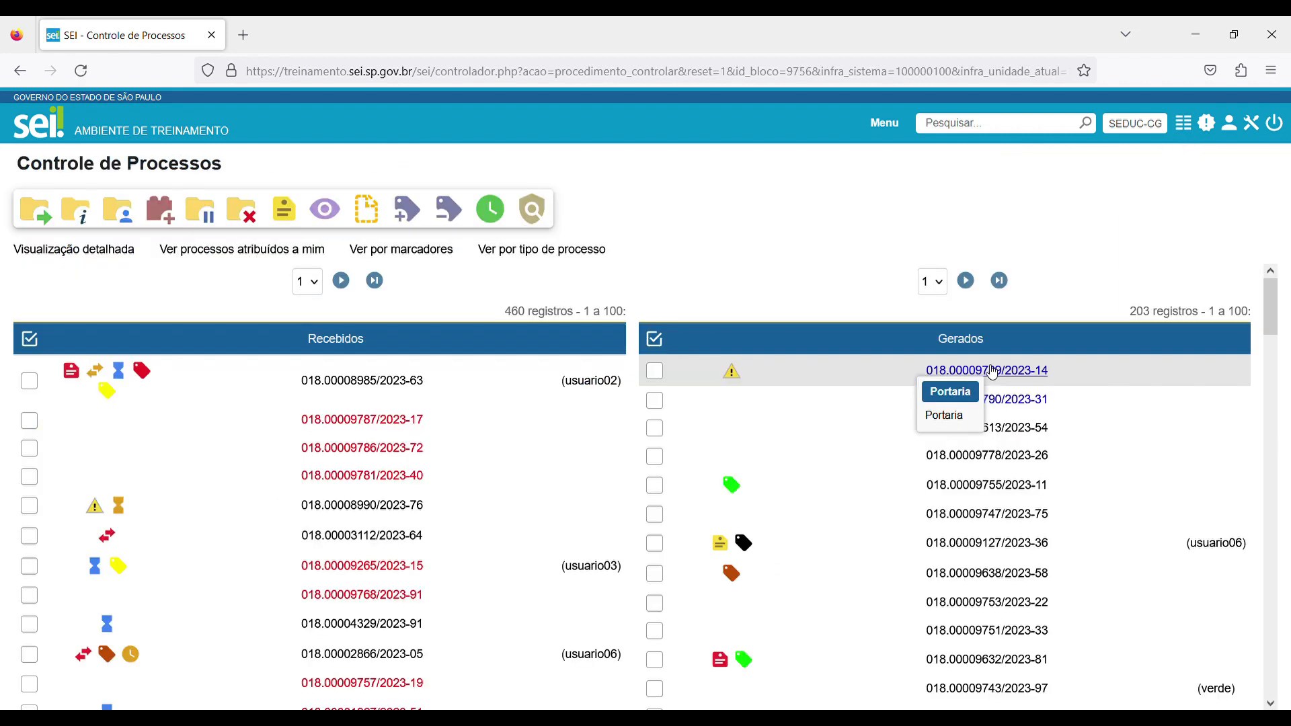
{"action": "left_click", "coordinate": [953, 368]}
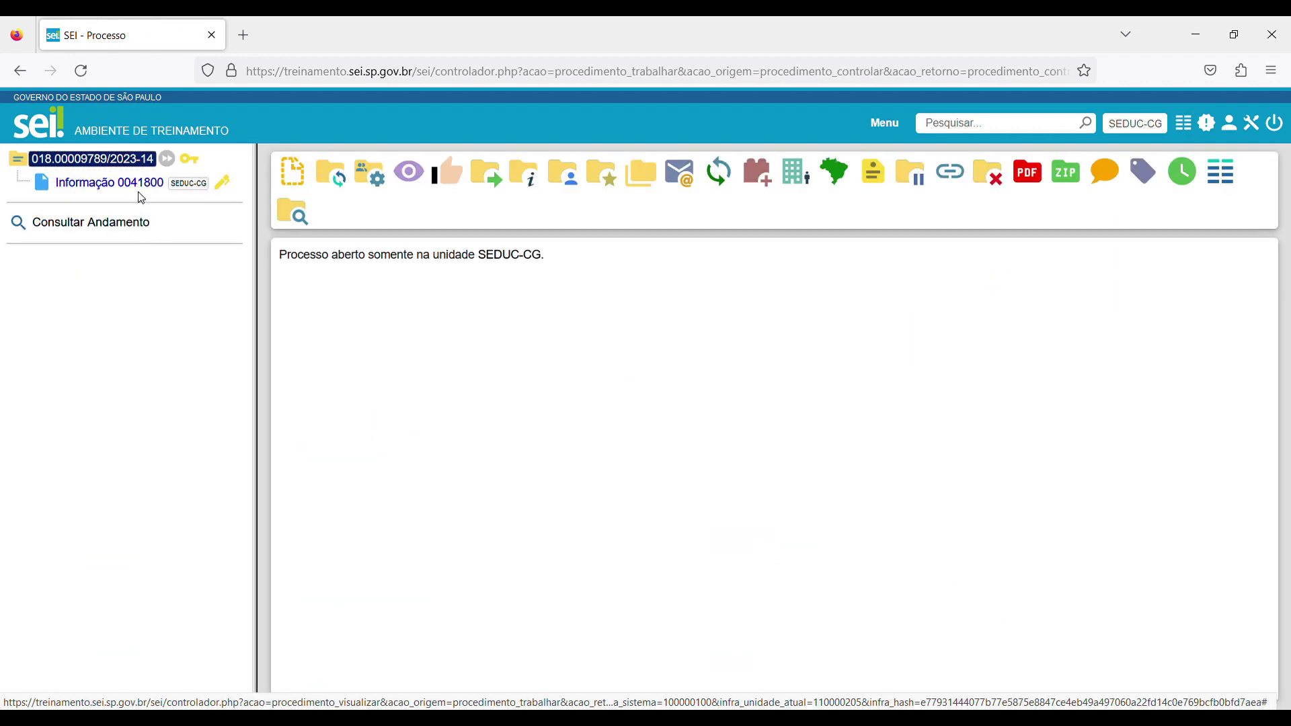
{"action": "left_click", "coordinate": [141, 184]}
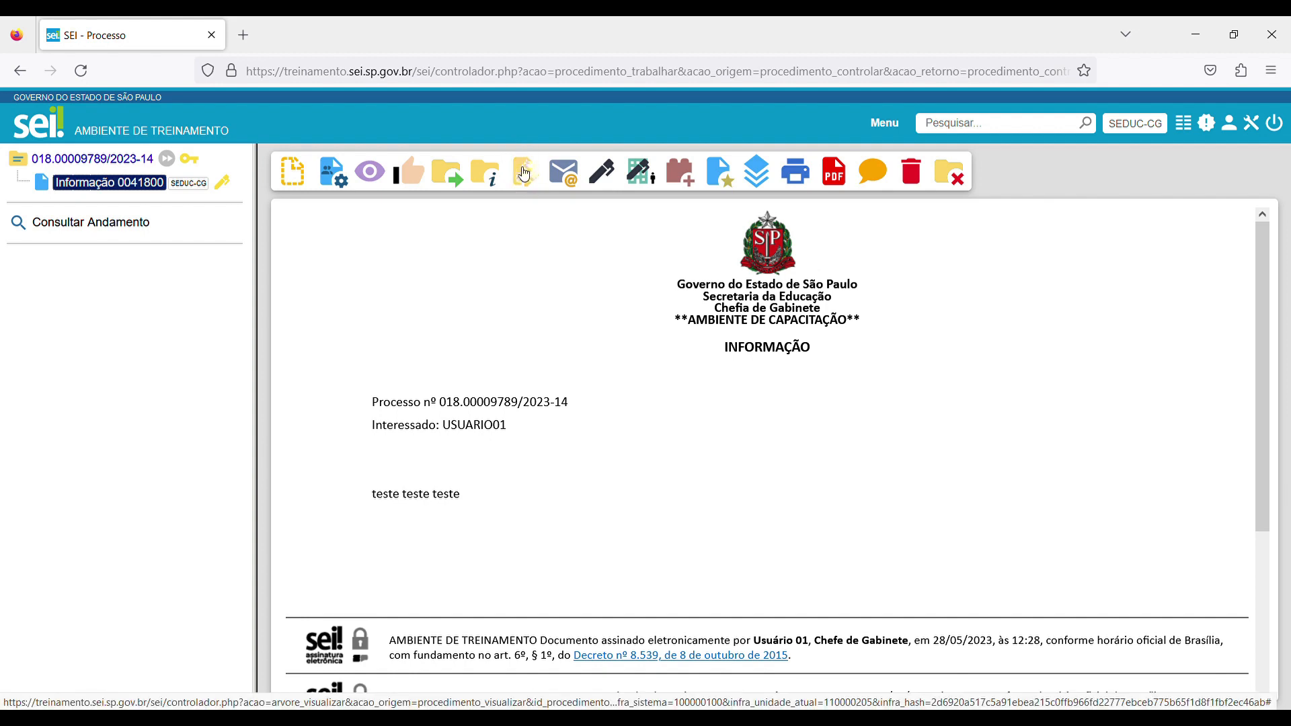
{"action": "left_click", "coordinate": [524, 174]}
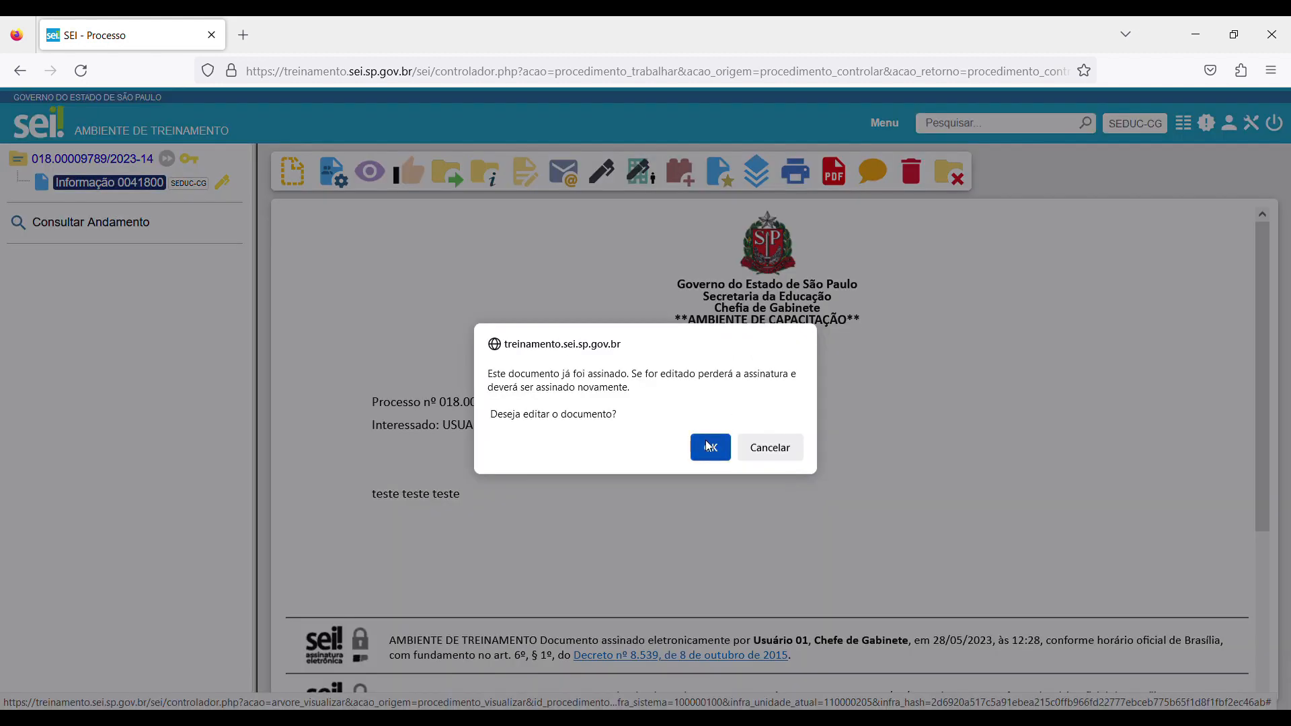
{"action": "left_click", "coordinate": [708, 445]}
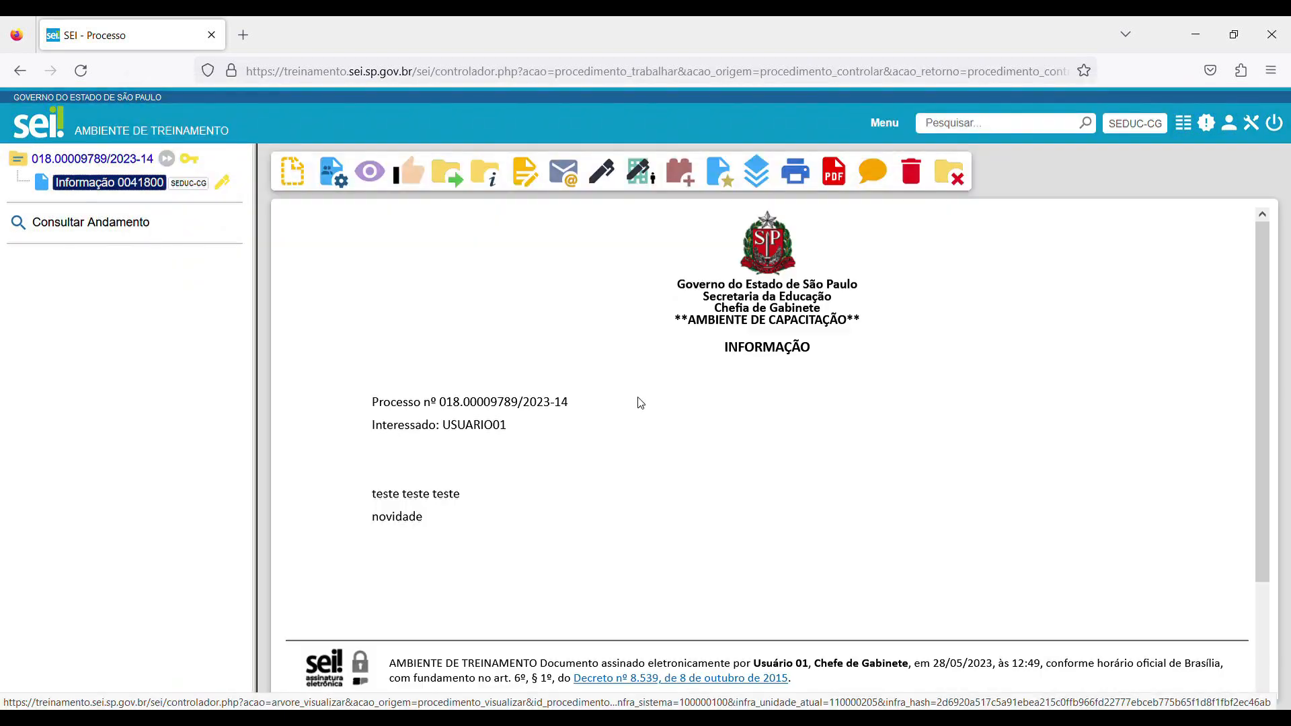
Check the signatures at the end of the edited Informação document and view its version history.
{"action": "scroll", "coordinate": [641, 403], "scroll_direction": "down", "scroll_amount": 3}
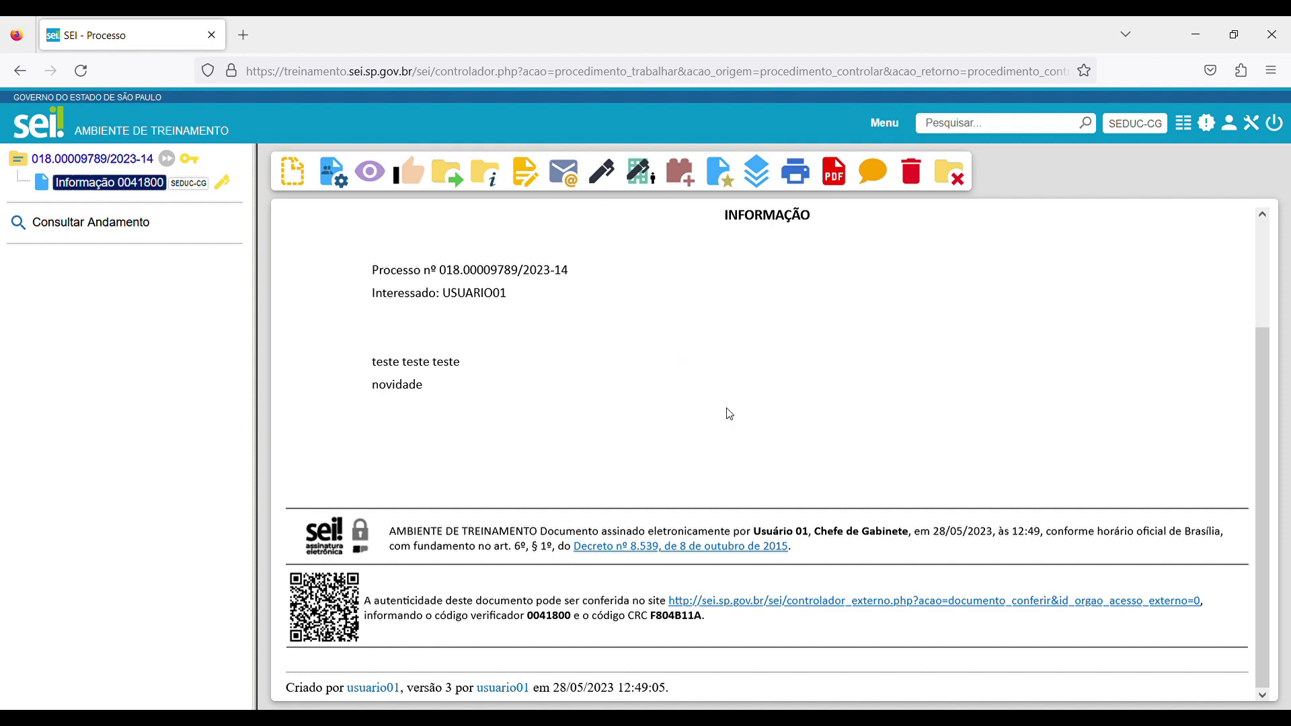
{"action": "left_click", "coordinate": [756, 172]}
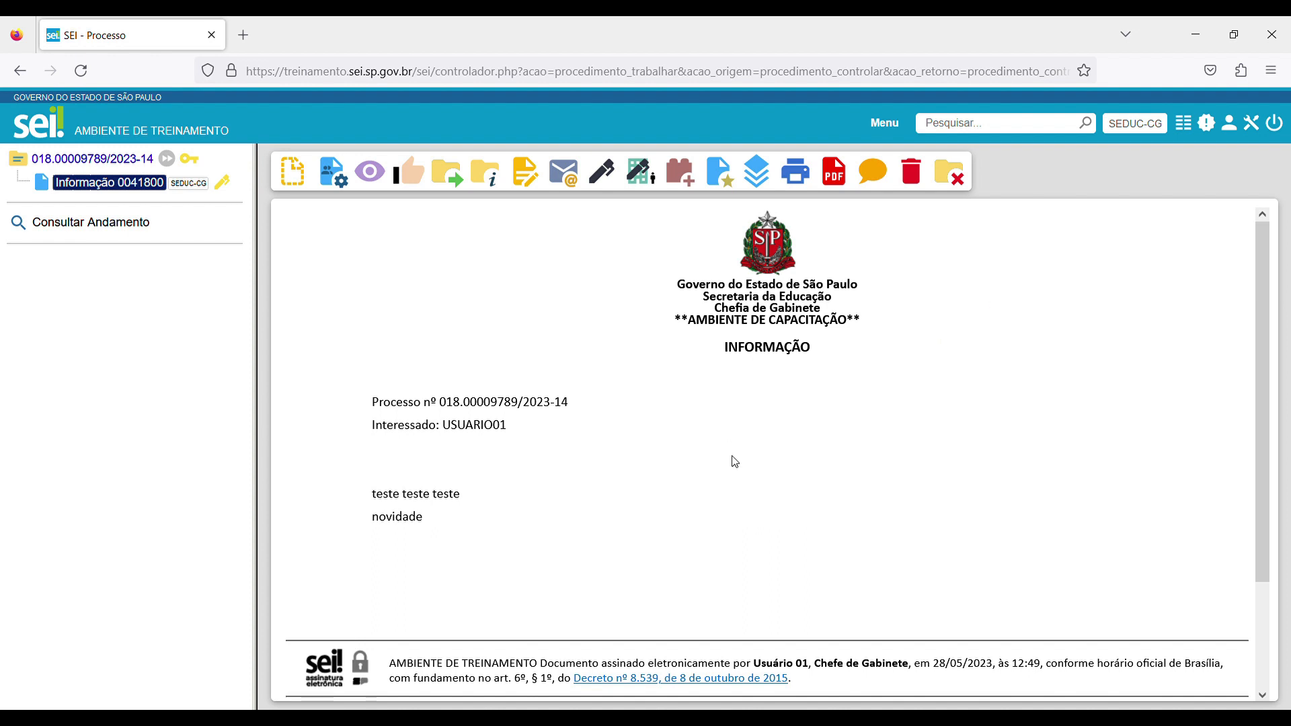
Remove the Informação document 0041800 from signature block 9756.
{"action": "left_click", "coordinate": [1188, 134]}
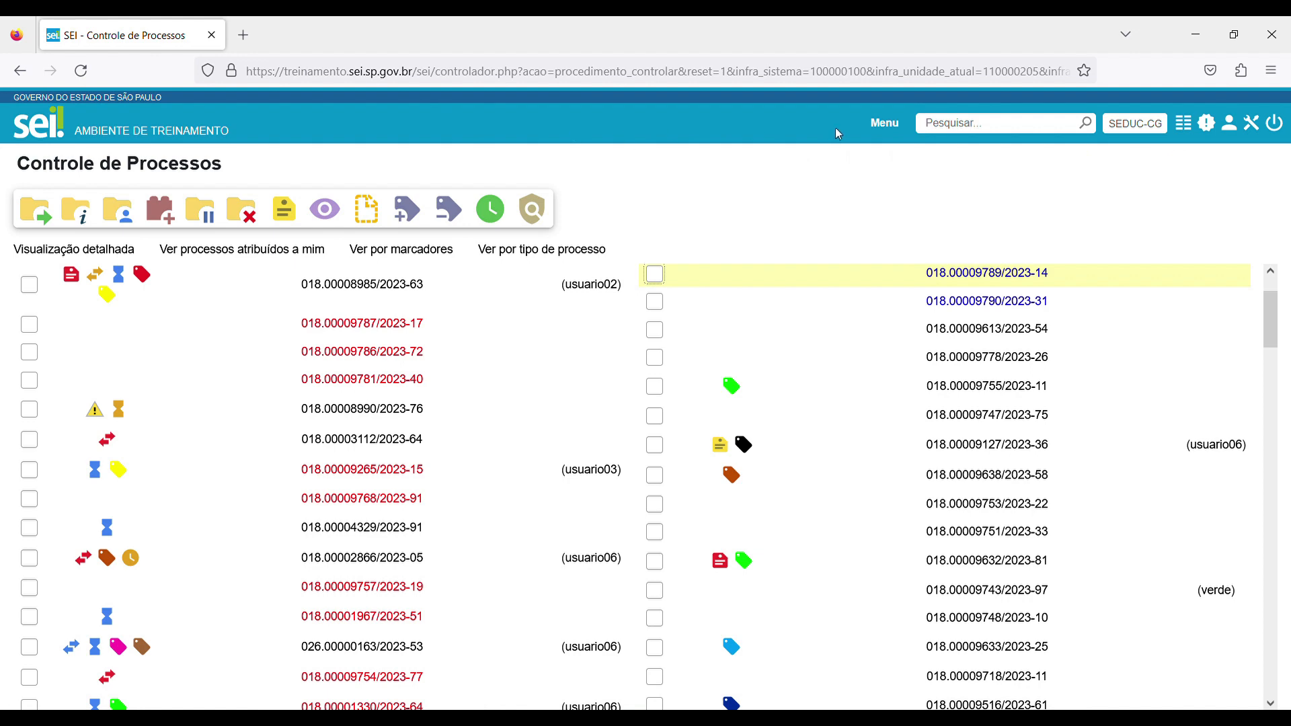
{"action": "left_click", "coordinate": [881, 123]}
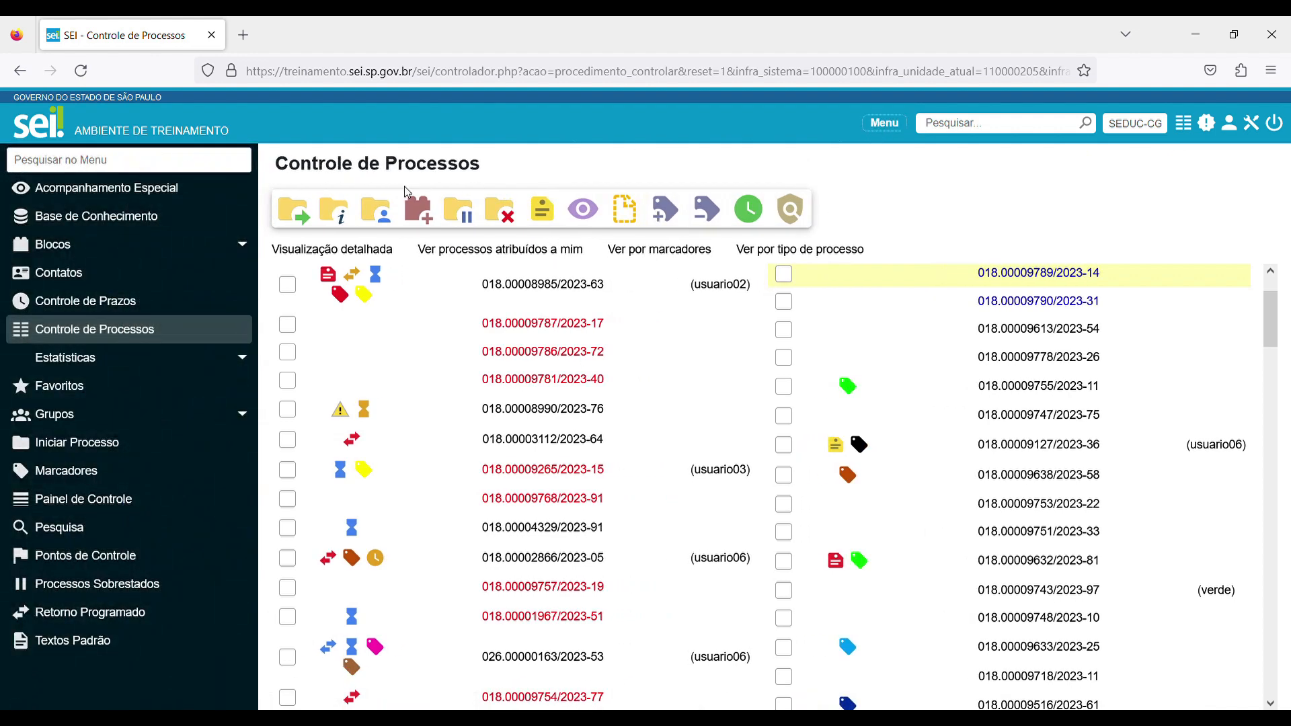
{"action": "left_click", "coordinate": [111, 244]}
{"action": "left_click", "coordinate": [112, 276]}
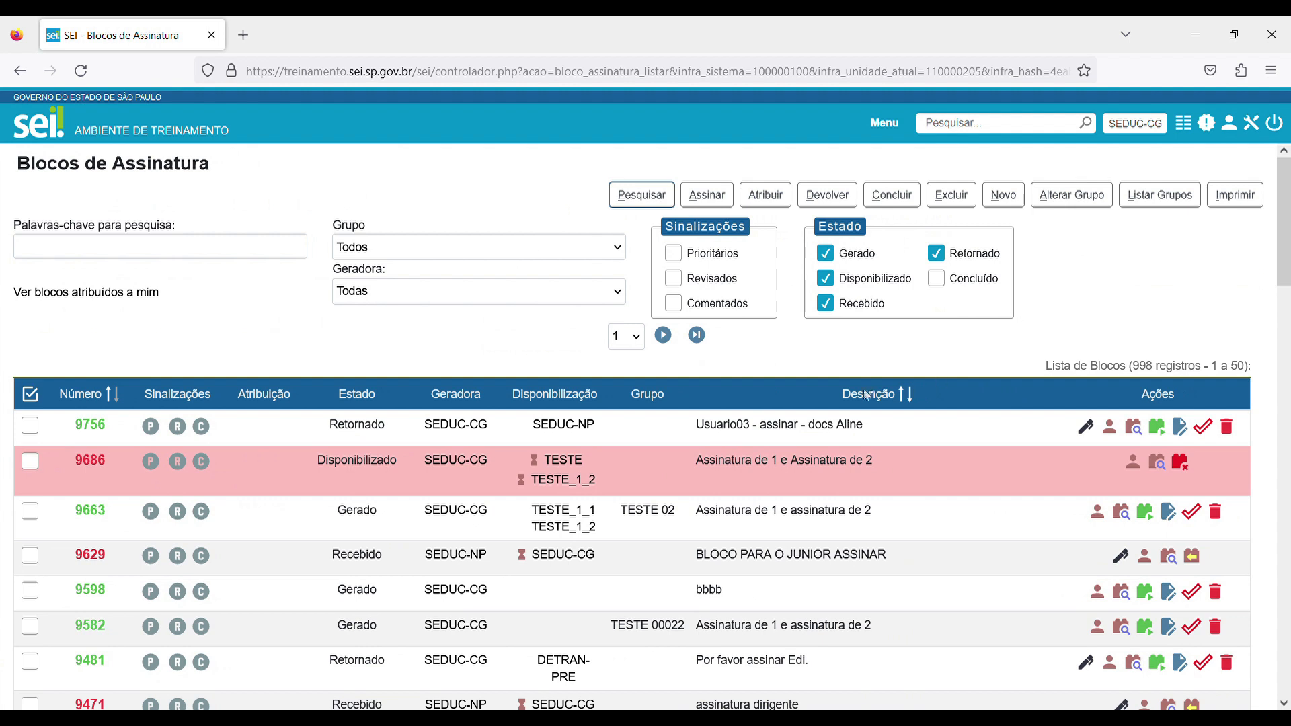
{"action": "left_click", "coordinate": [1135, 431]}
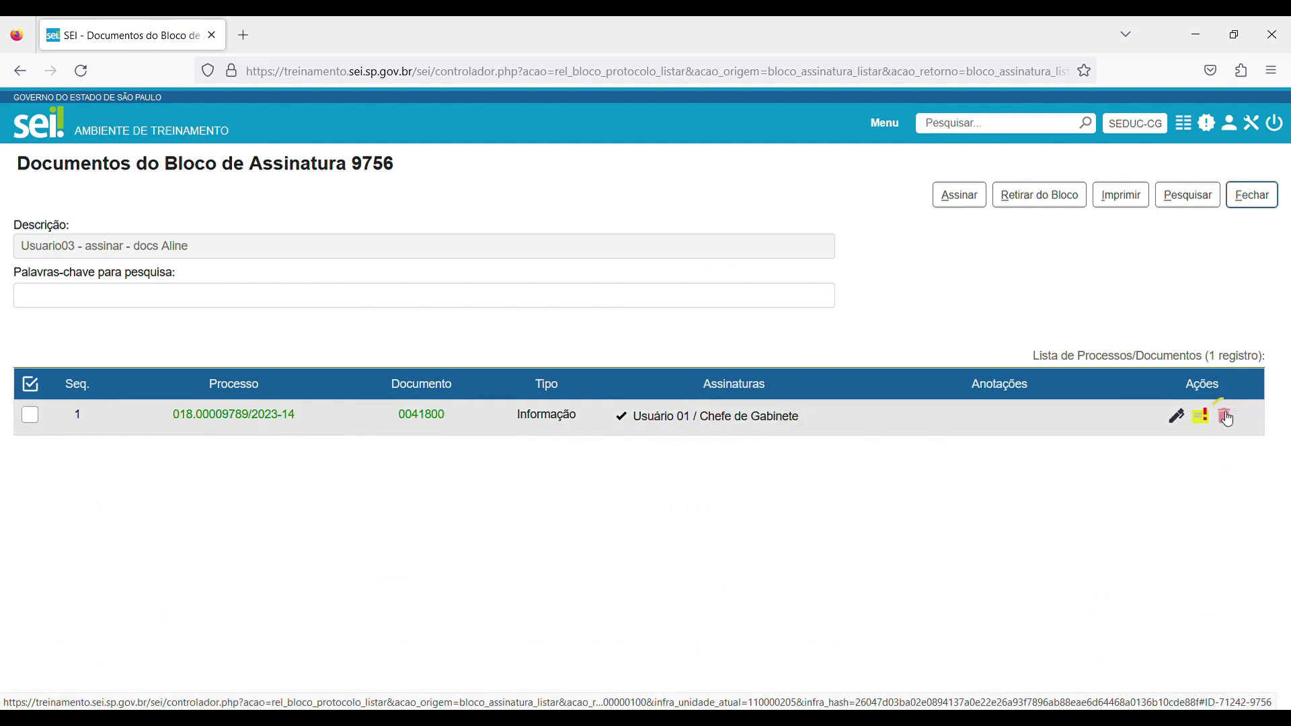
{"action": "left_click", "coordinate": [1224, 416]}
{"action": "left_click", "coordinate": [1225, 416]}
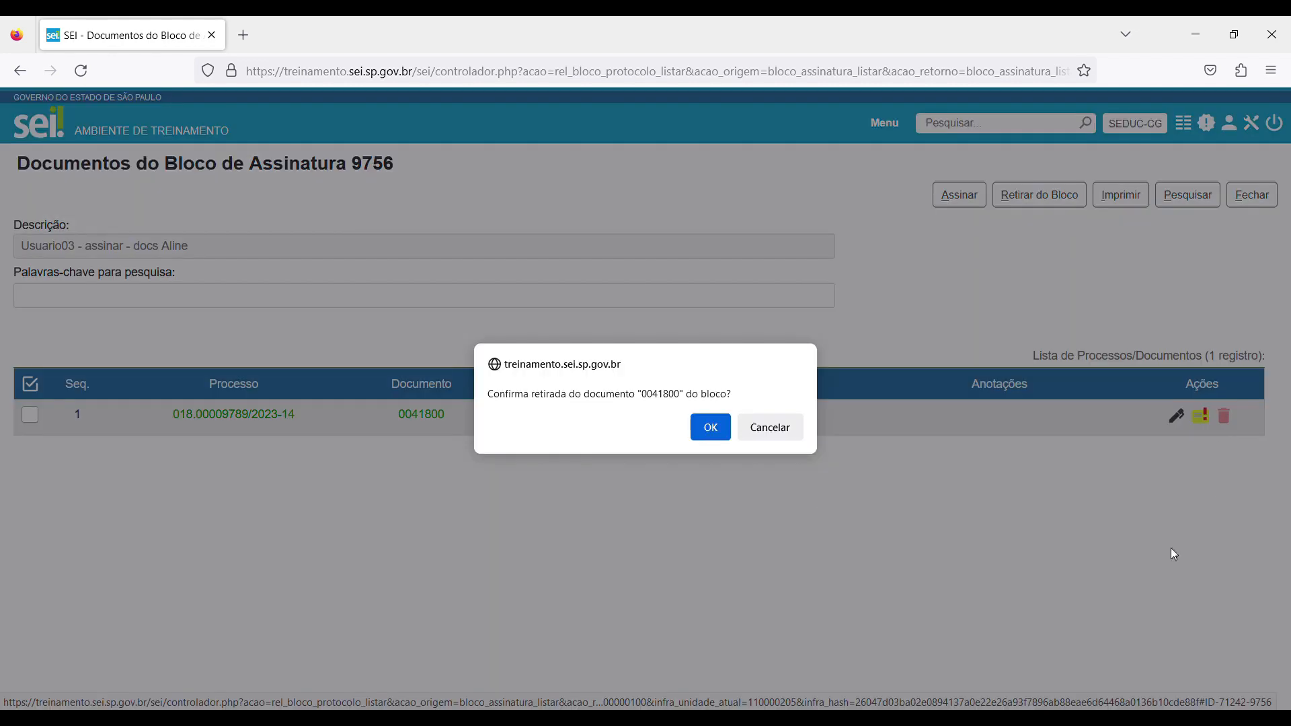
{"action": "left_click", "coordinate": [694, 427]}
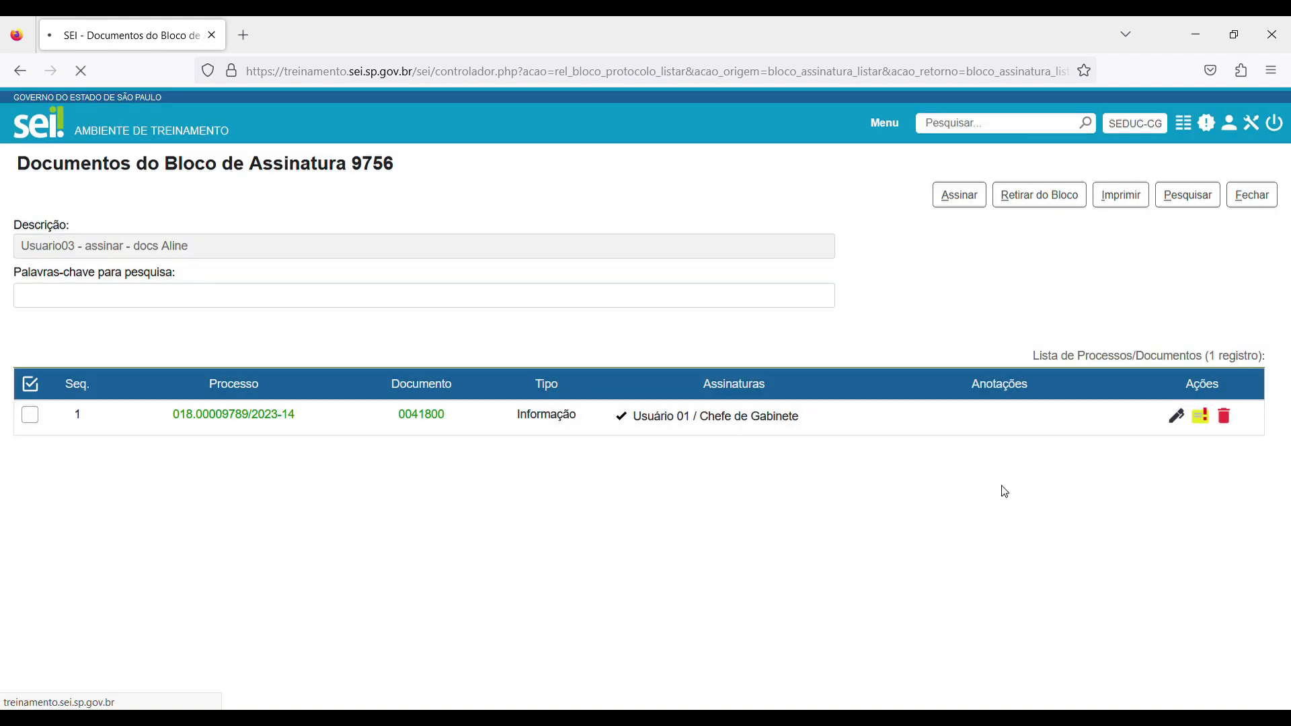
Reopen the Informação document in process 018.00009789/2023-14.
{"action": "left_click", "coordinate": [1184, 124]}
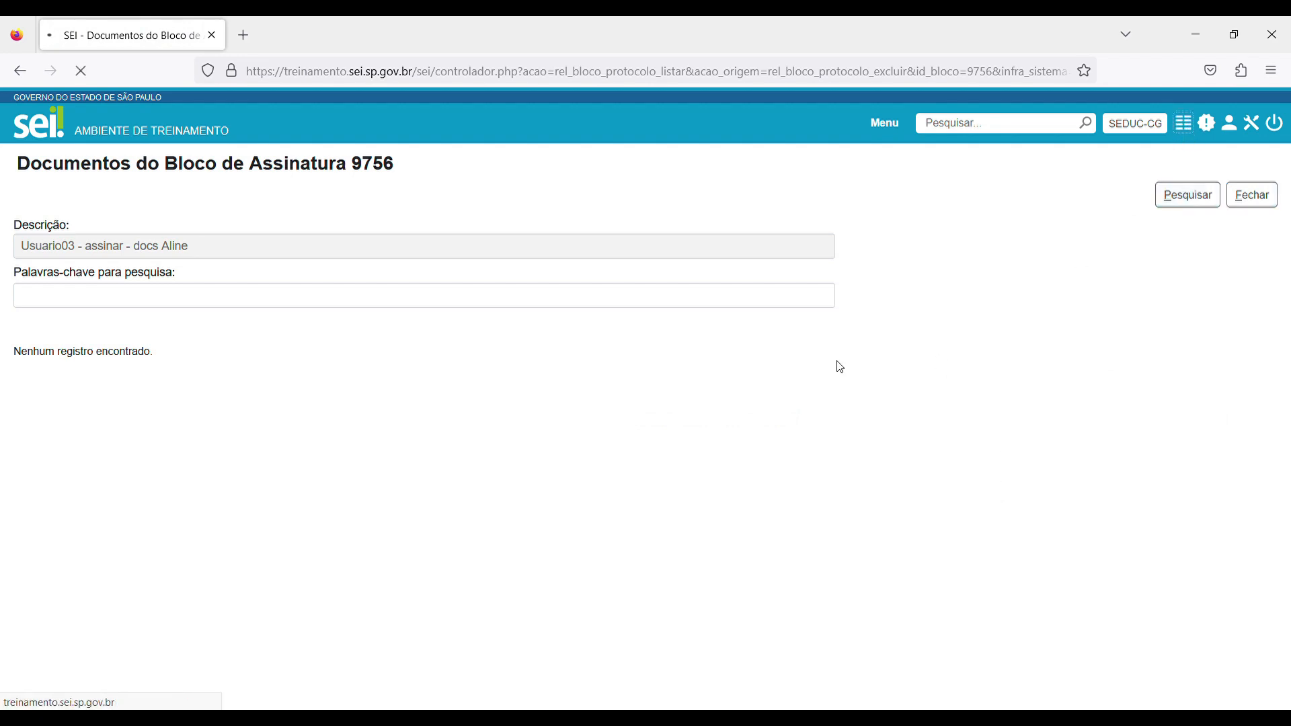
{"action": "left_click", "coordinate": [982, 377]}
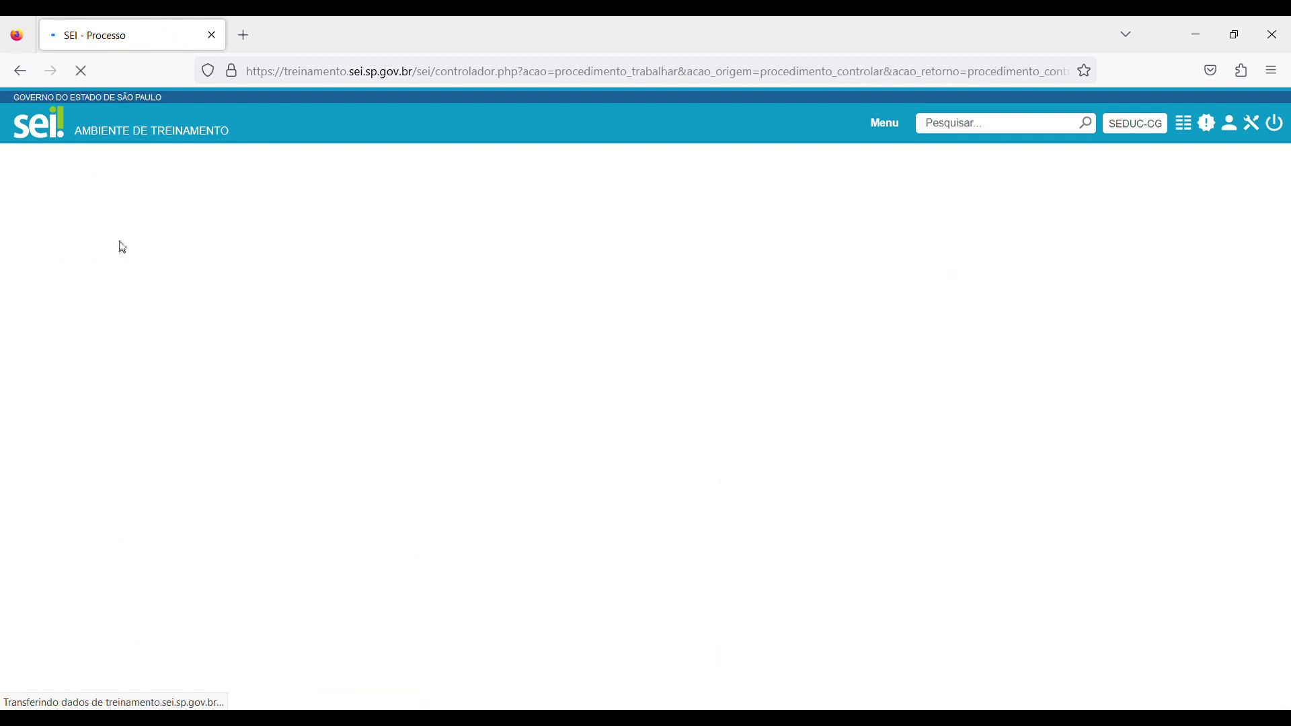
{"action": "left_click", "coordinate": [109, 183]}
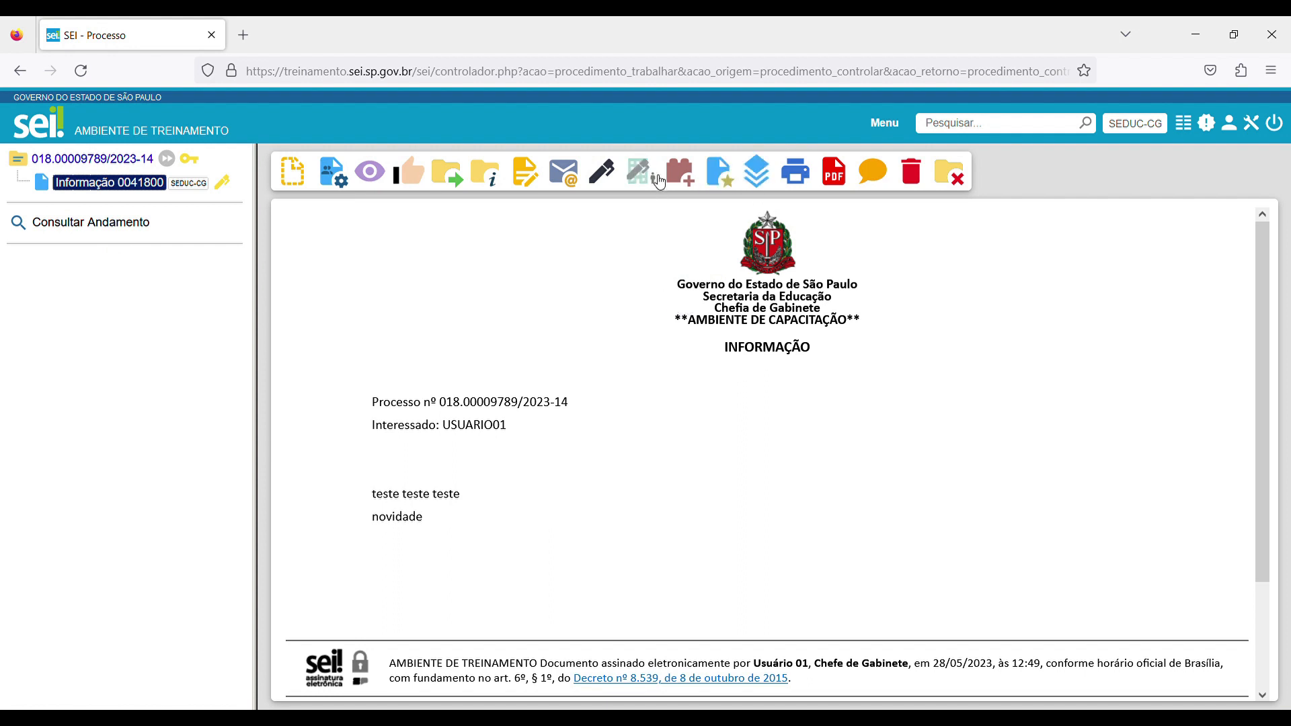
Include the Informação document 0041800 and the Ofício 0041804 of process 018.00009790/2023-31 in signature block 9756.
{"action": "left_click", "coordinate": [680, 175]}
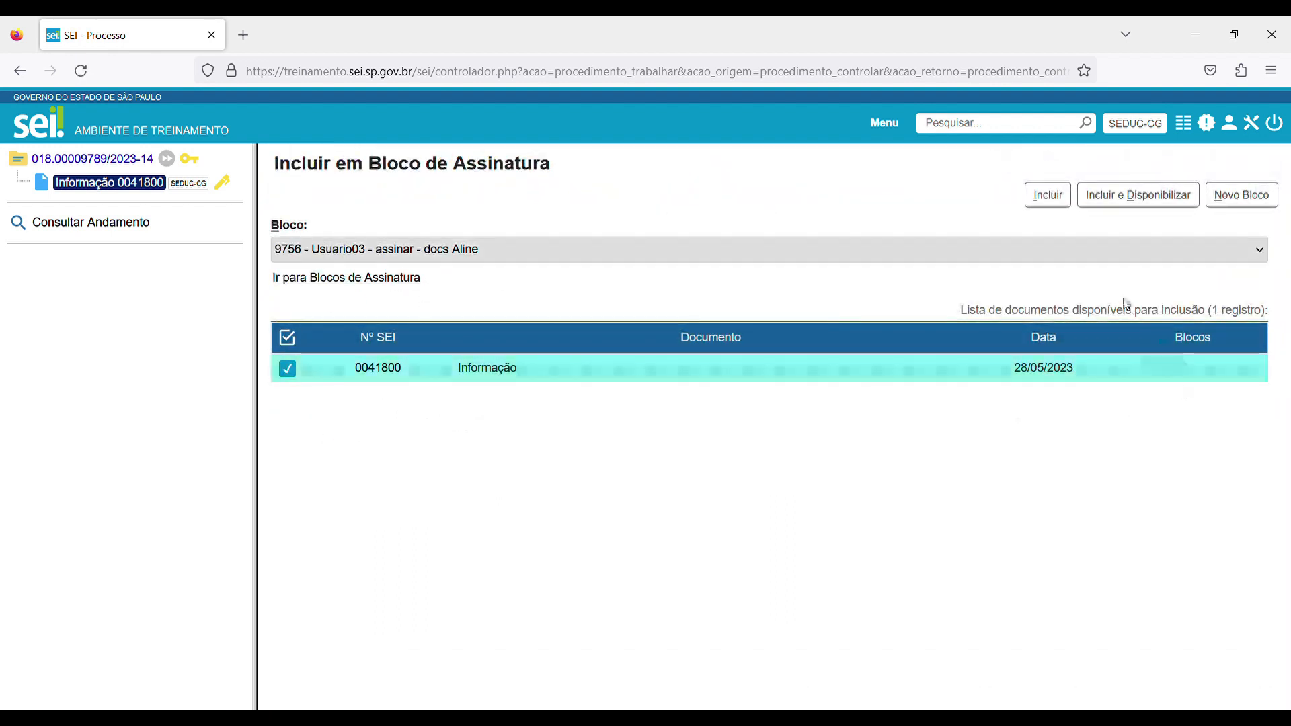
{"action": "left_click", "coordinate": [1046, 200]}
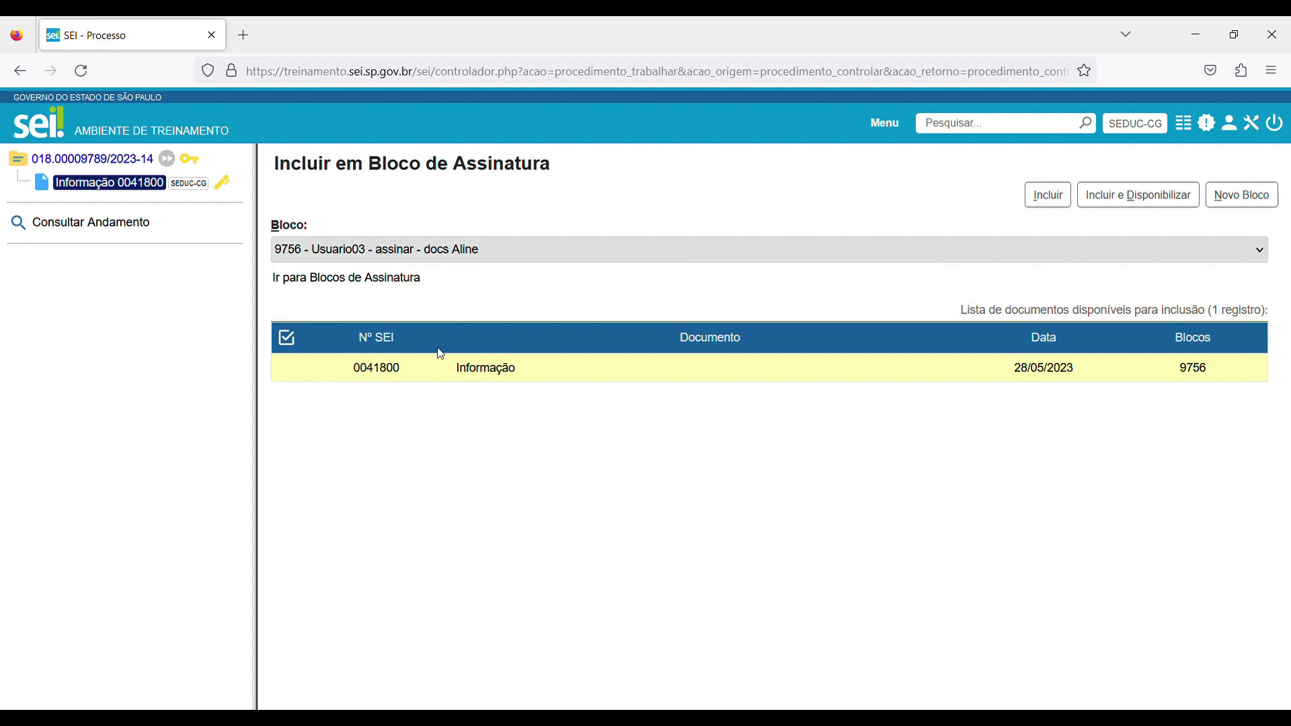
{"action": "left_click", "coordinate": [1186, 135]}
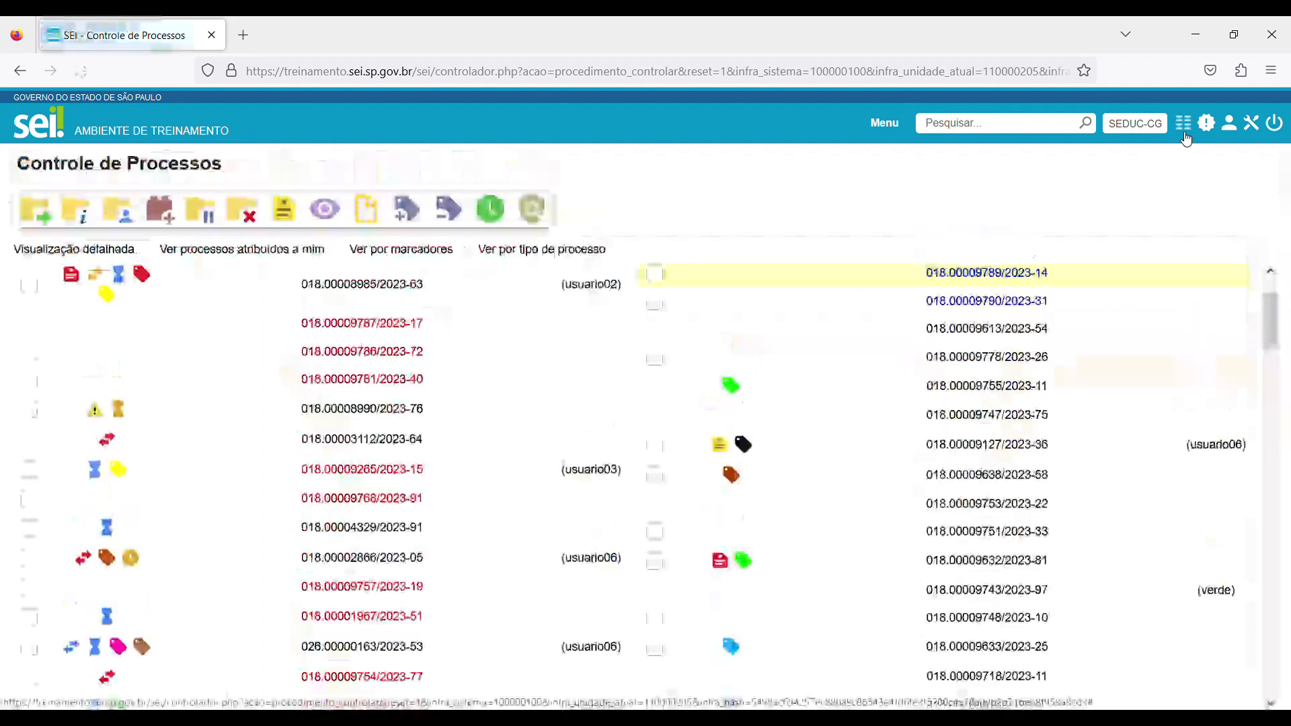
{"action": "left_click", "coordinate": [988, 303]}
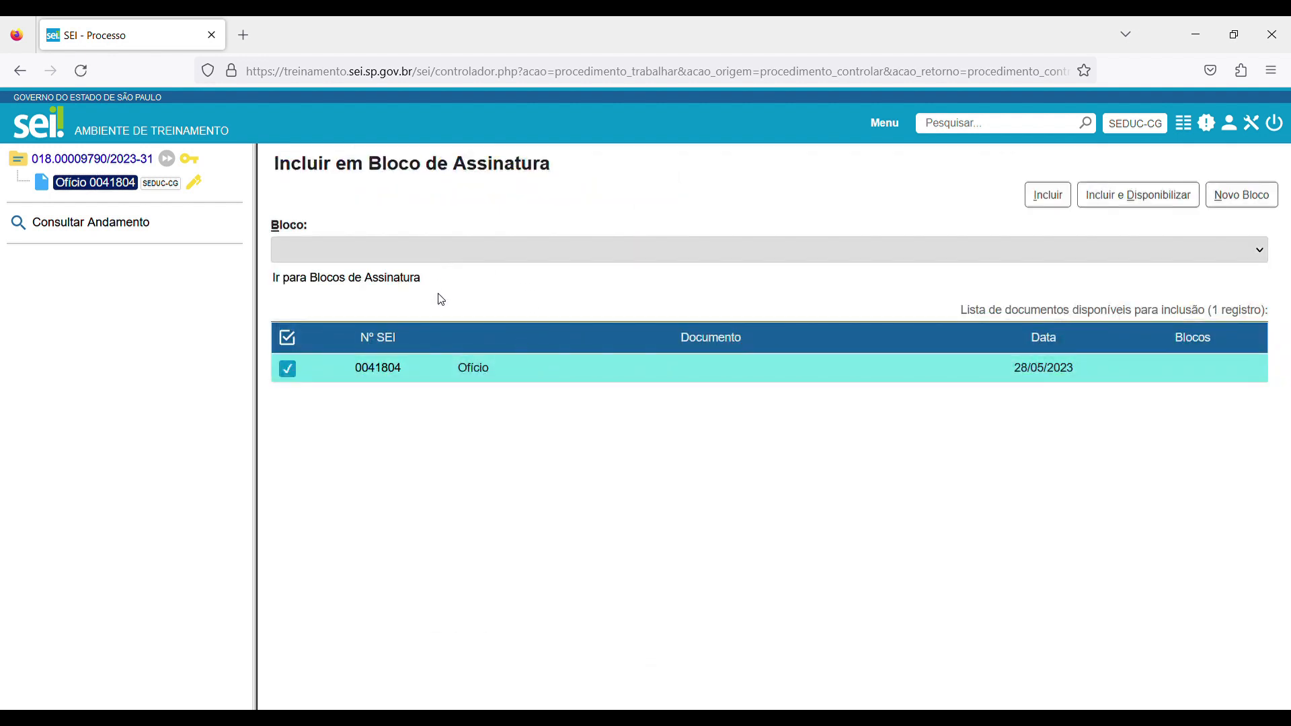
{"action": "left_click", "coordinate": [1044, 197]}
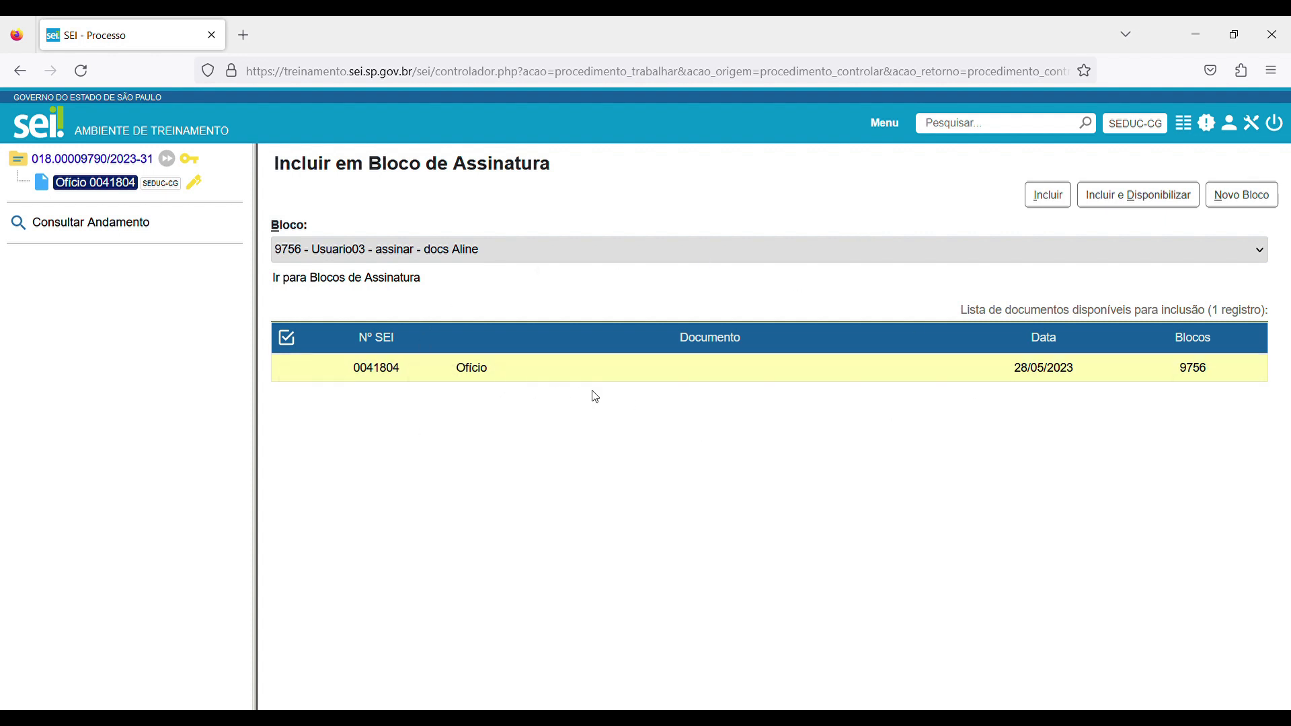
Make signature block 9756 available to the unit SEDUC-NP from the list of signature blocks.
{"action": "left_click", "coordinate": [1190, 134]}
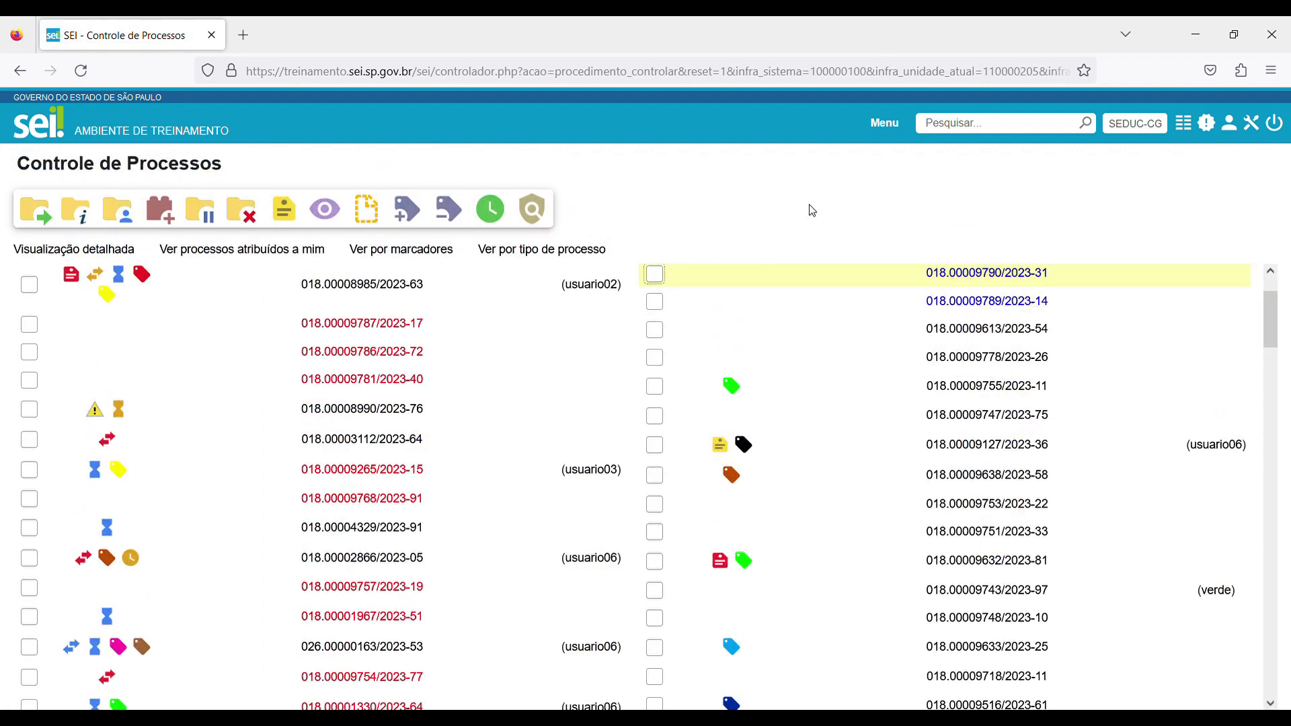
{"action": "left_click", "coordinate": [885, 124]}
{"action": "left_click", "coordinate": [110, 247]}
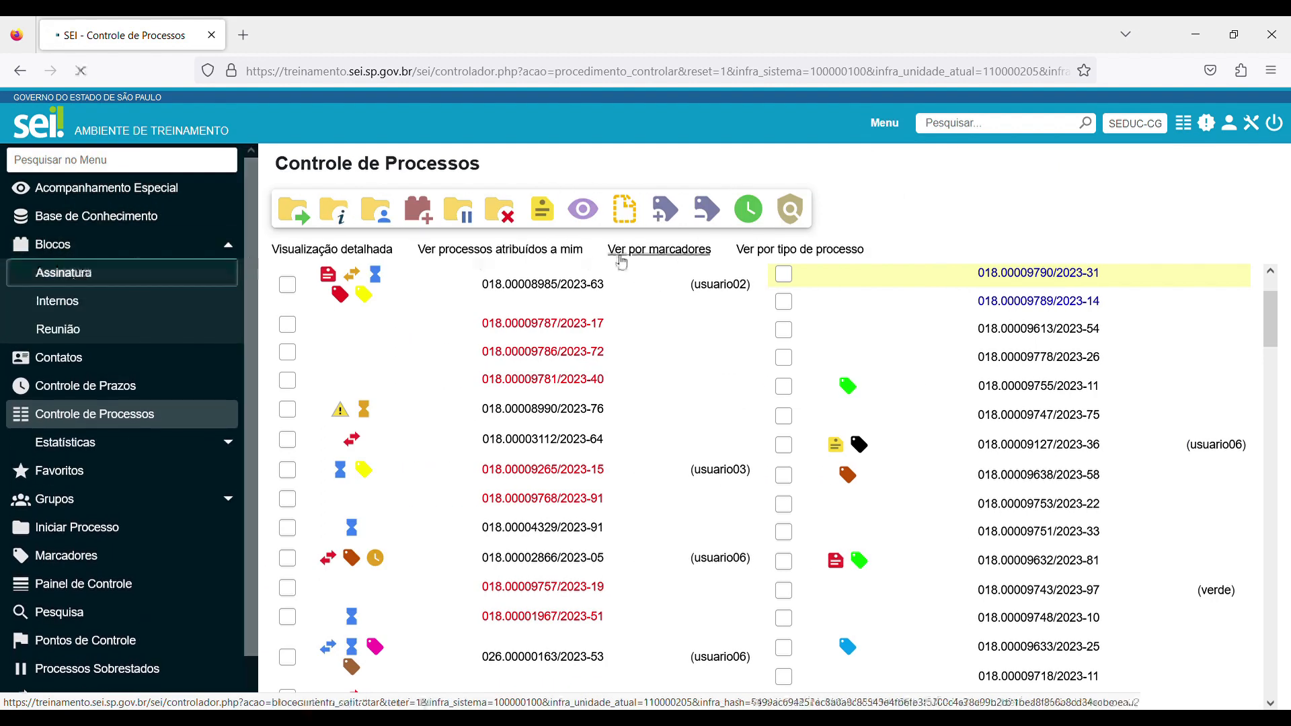
{"action": "left_click", "coordinate": [77, 275]}
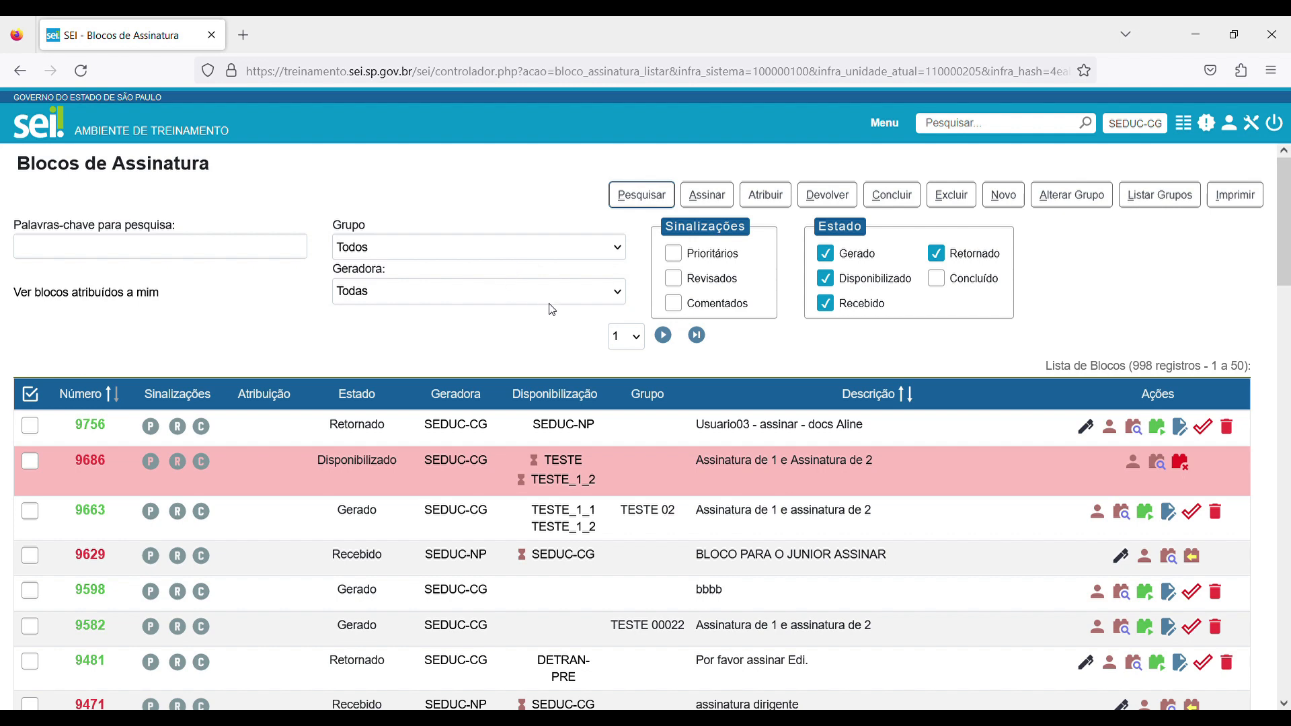
{"action": "left_click", "coordinate": [1159, 428]}
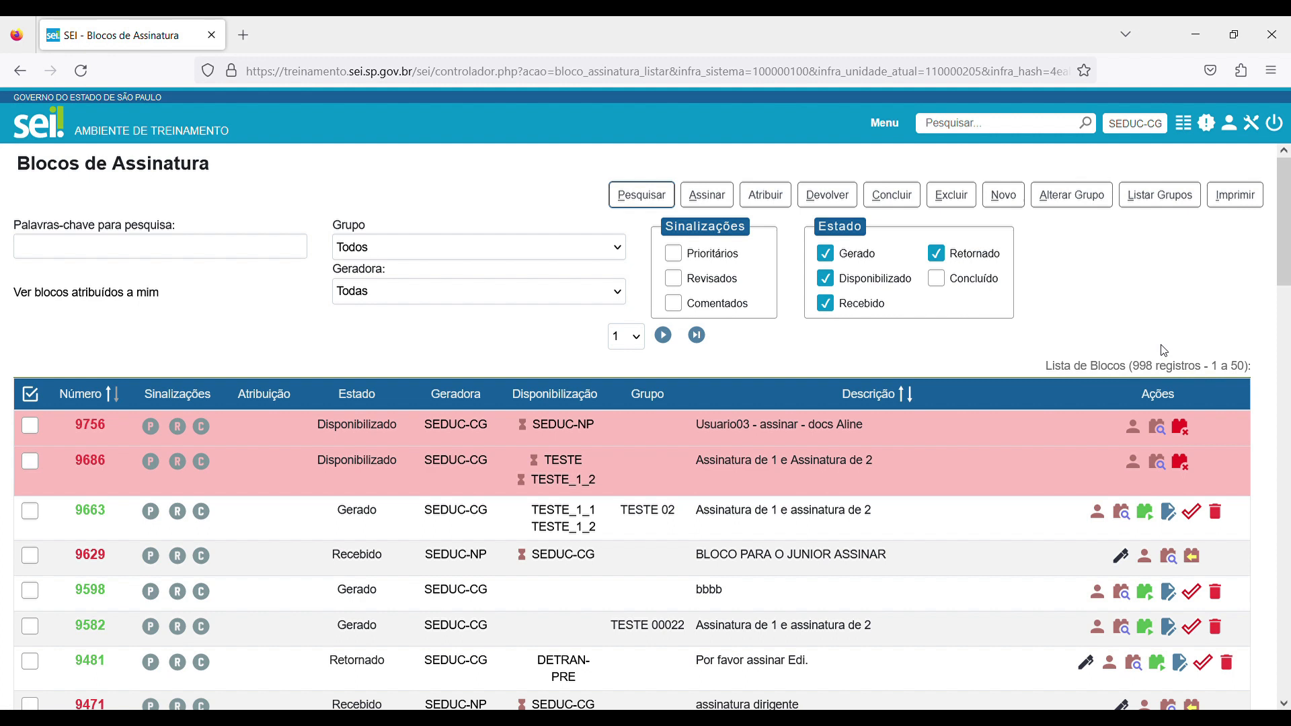
Review the documents and signatures in block 9756, and cancel the block's availability to SEDUC-NP.
{"action": "left_click", "coordinate": [1156, 427]}
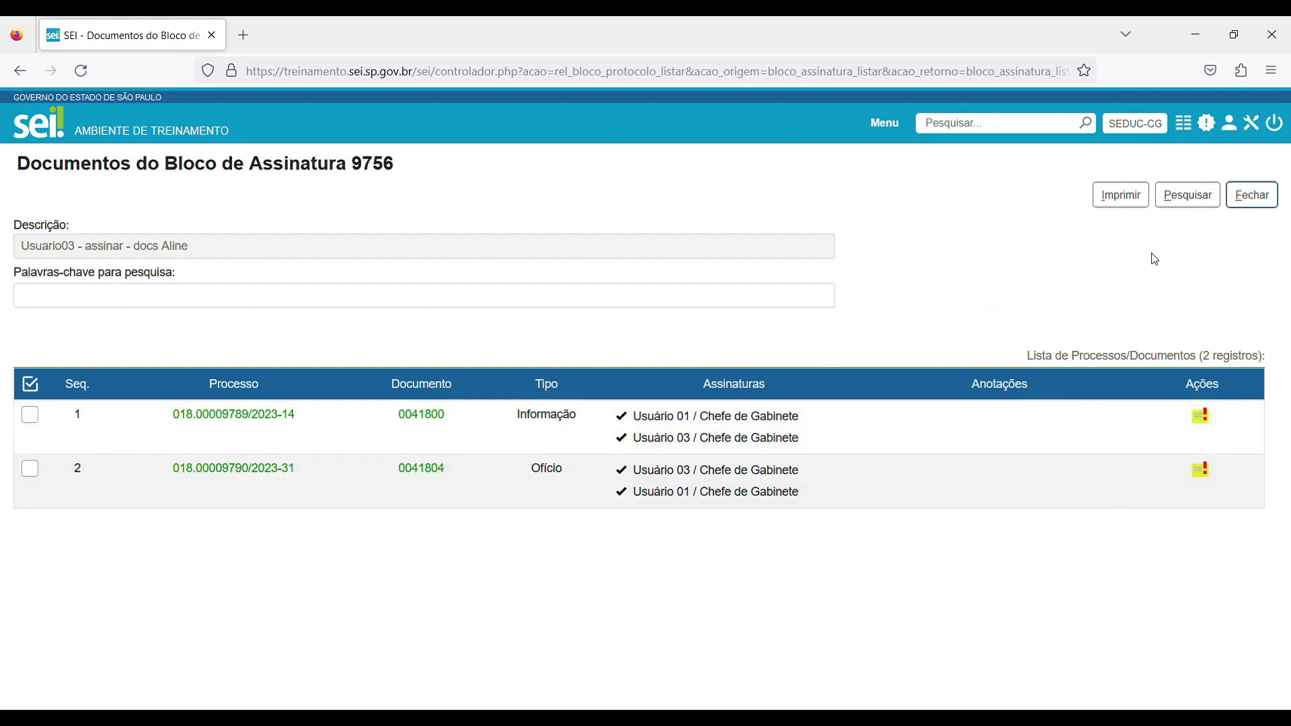
{"action": "left_click", "coordinate": [1253, 195]}
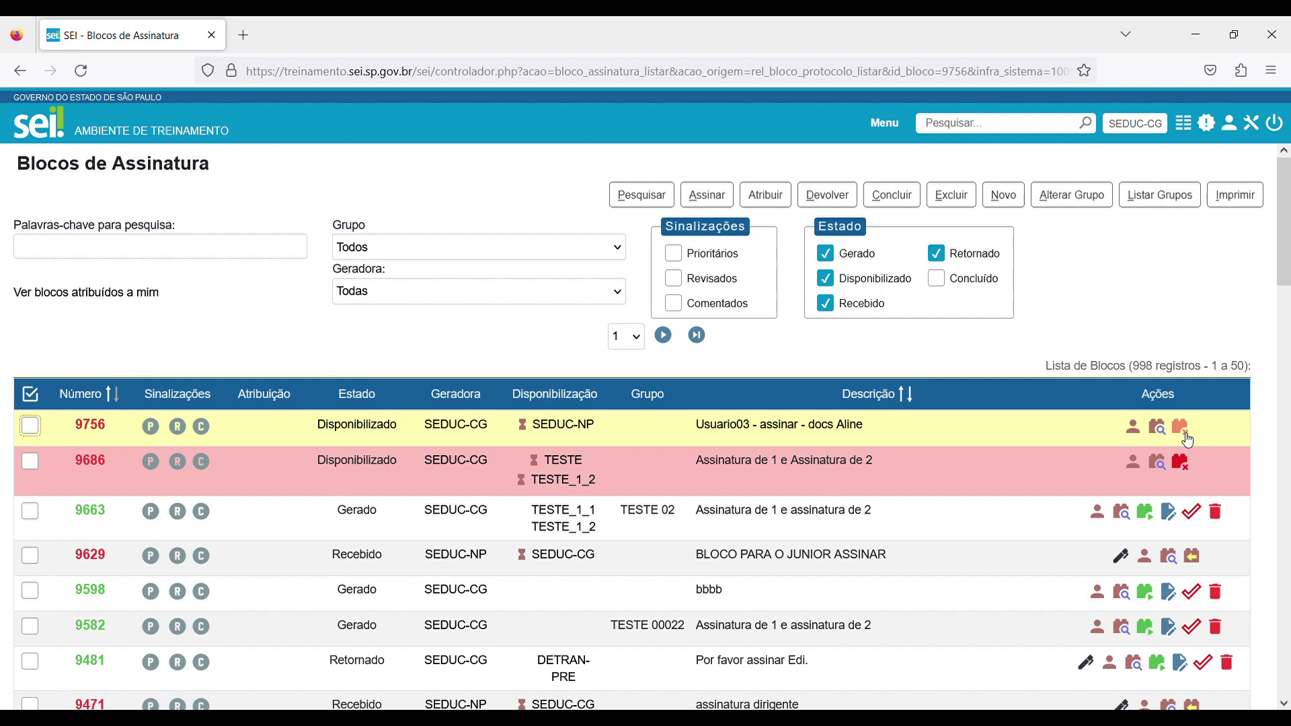
{"action": "left_click", "coordinate": [1182, 429]}
{"action": "left_click", "coordinate": [711, 427]}
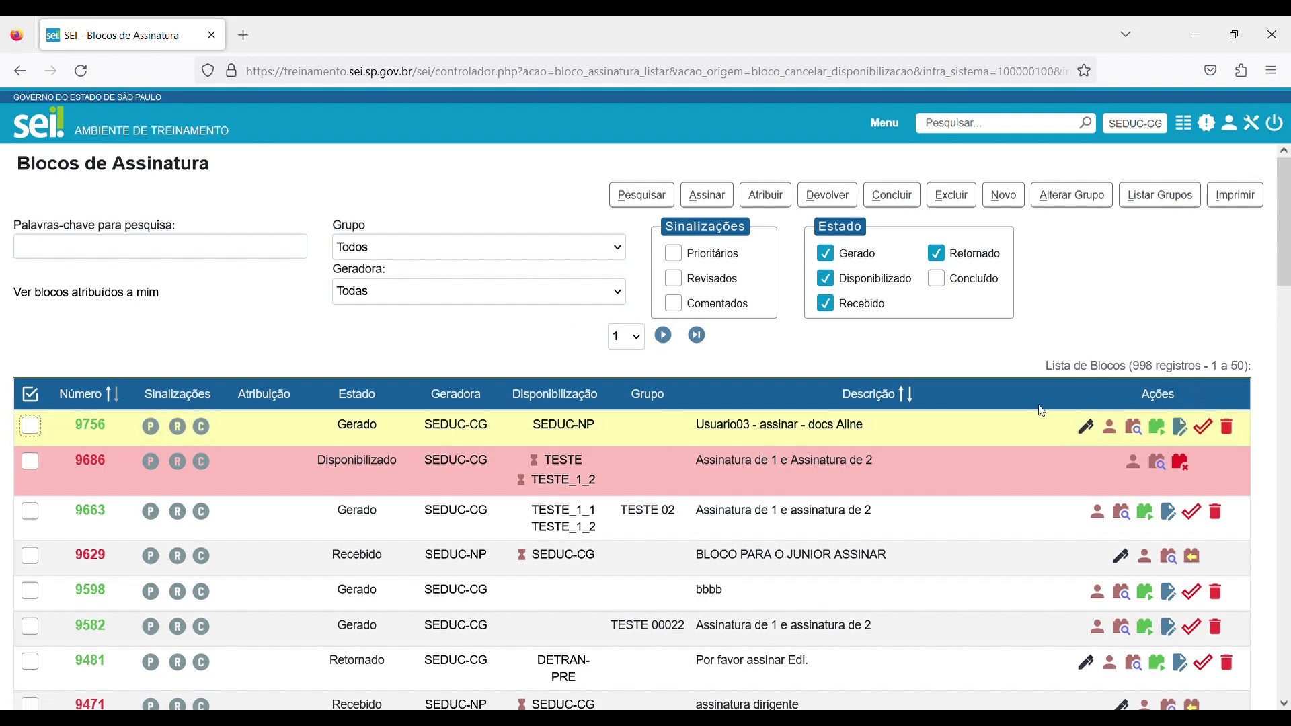
Remove the Informação 0041800 and the Ofício 0041804 from signature block 9756.
{"action": "left_click", "coordinate": [90, 424]}
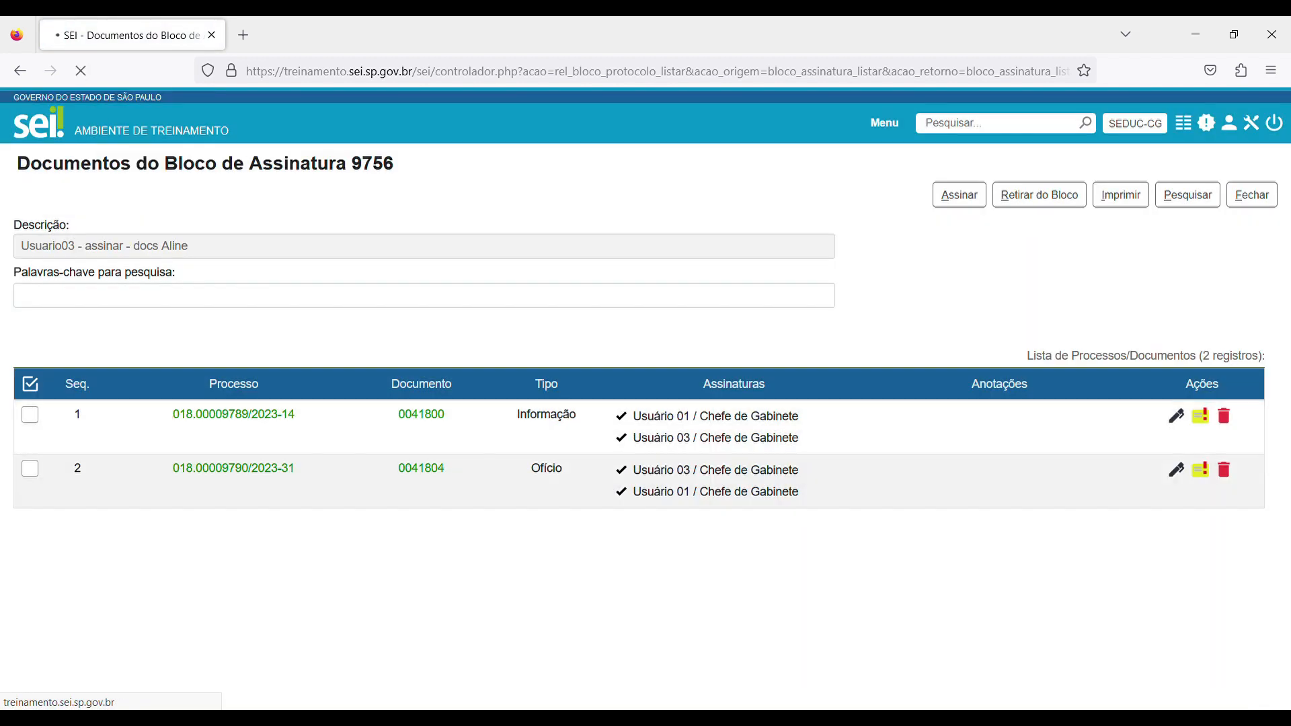
{"action": "left_click", "coordinate": [1227, 417]}
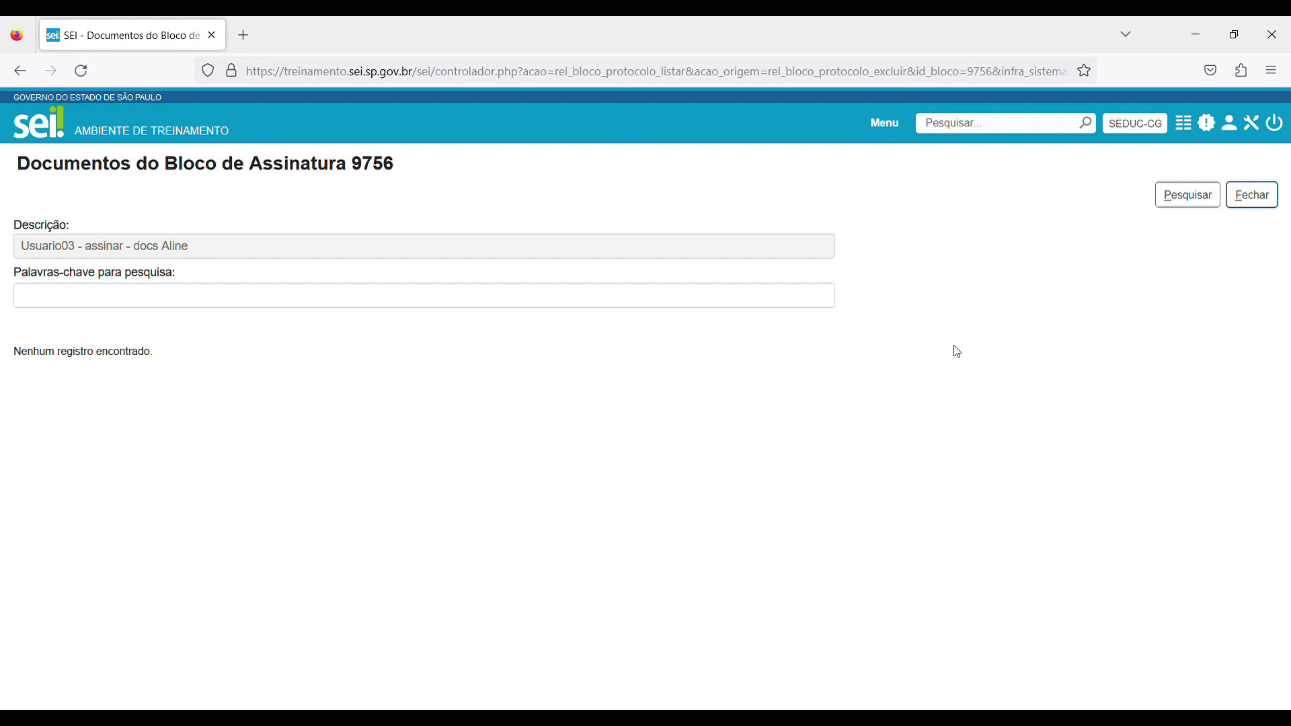
Return to the process control list and check the alert on process 018.00009790/2023-31.
{"action": "left_click", "coordinate": [1192, 137]}
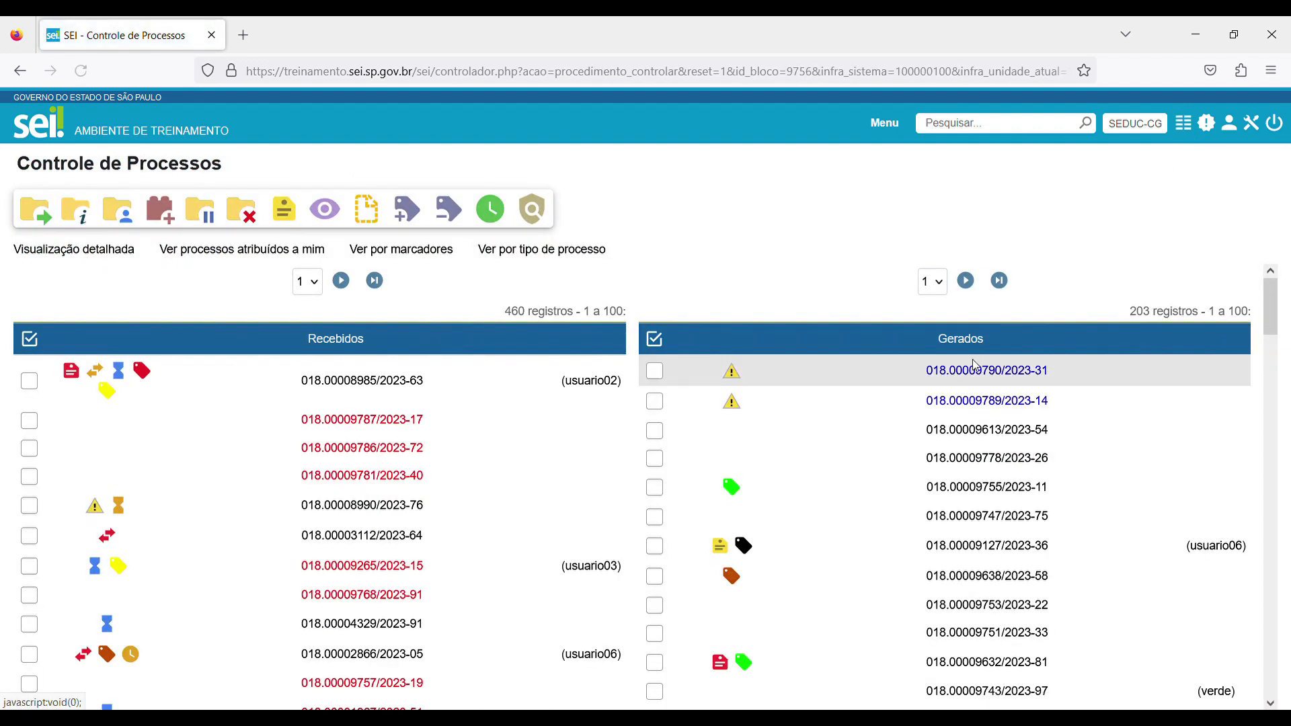
{"action": "mouse_move", "coordinate": [731, 379]}
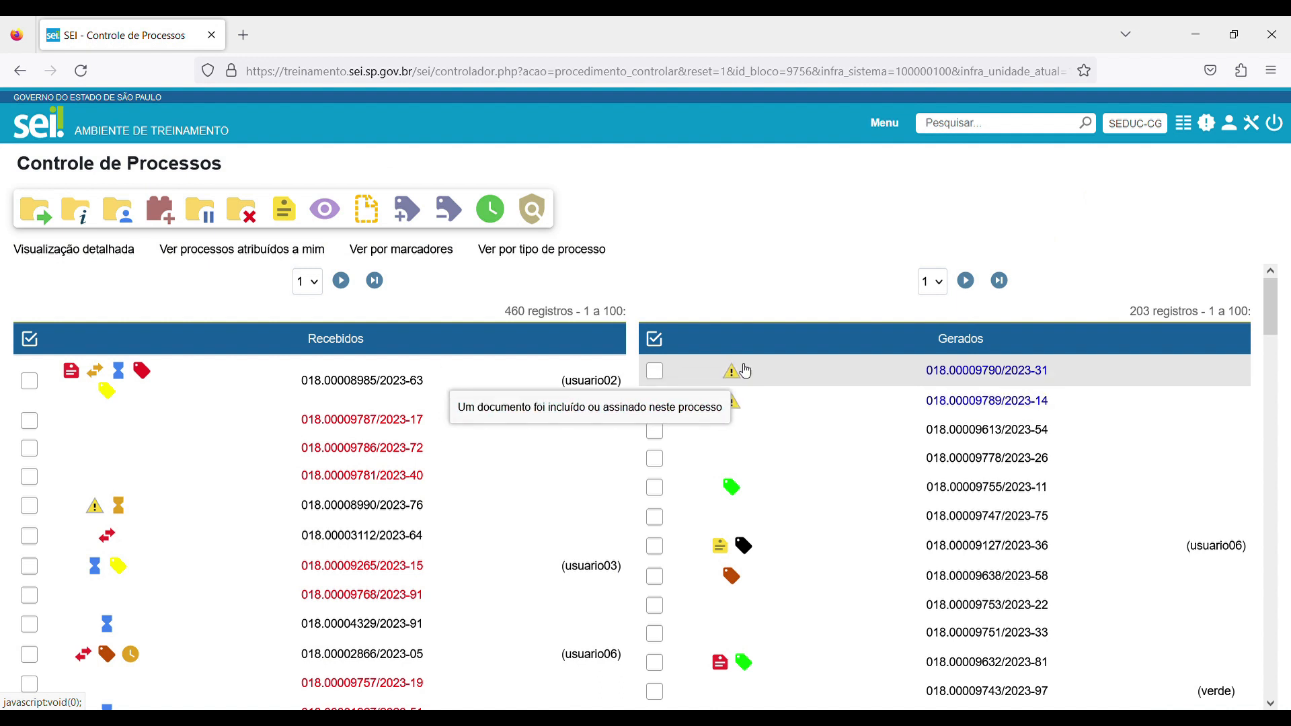